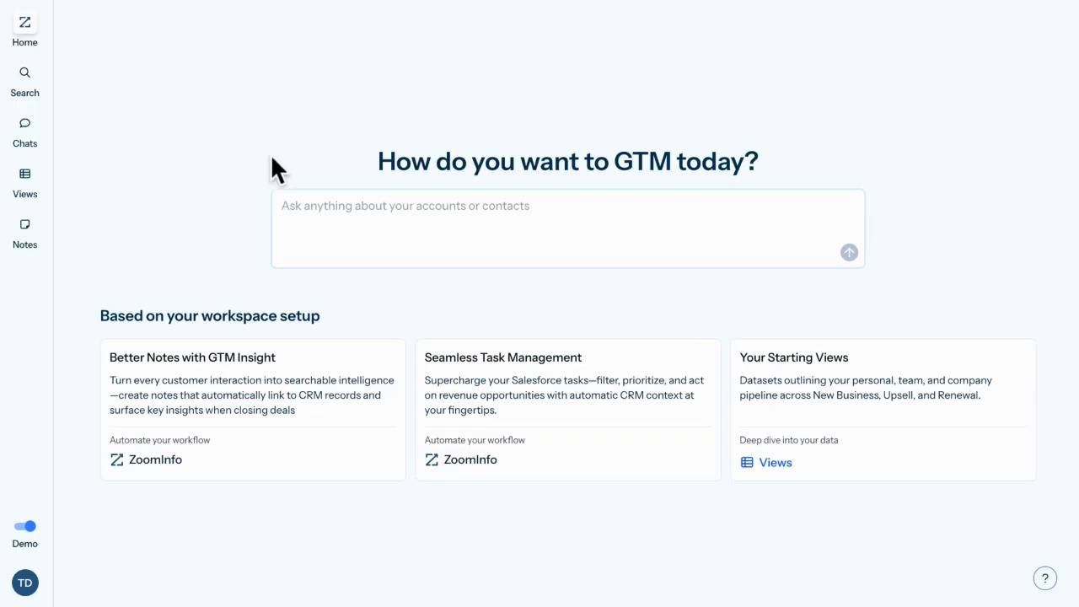
Step: Start a new view and preview ZoomInfo's data types before returning to the data source choice
left_click(34, 188)
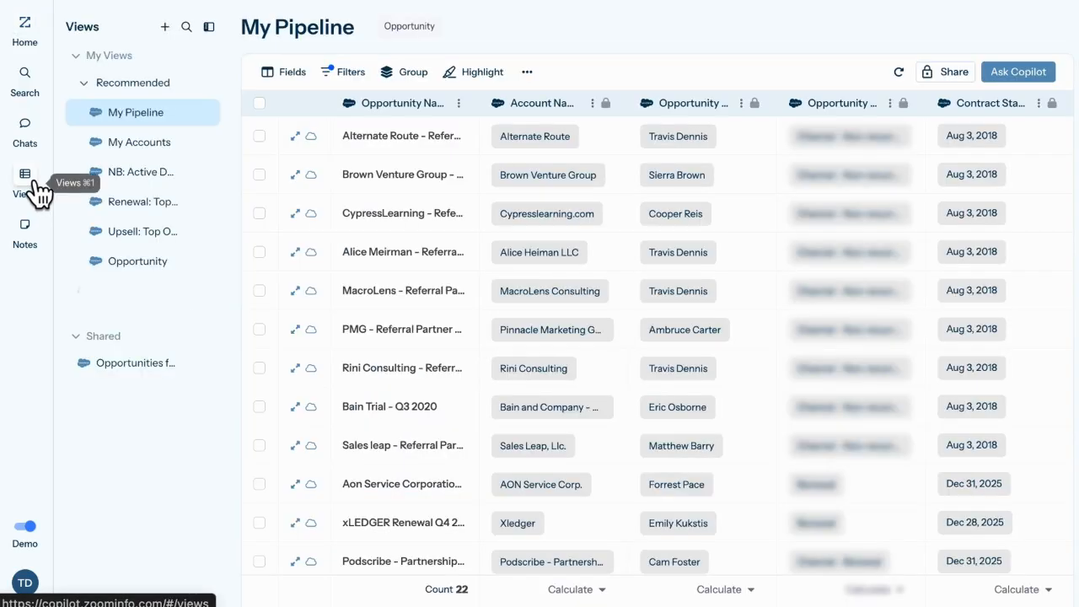
left_click(165, 27)
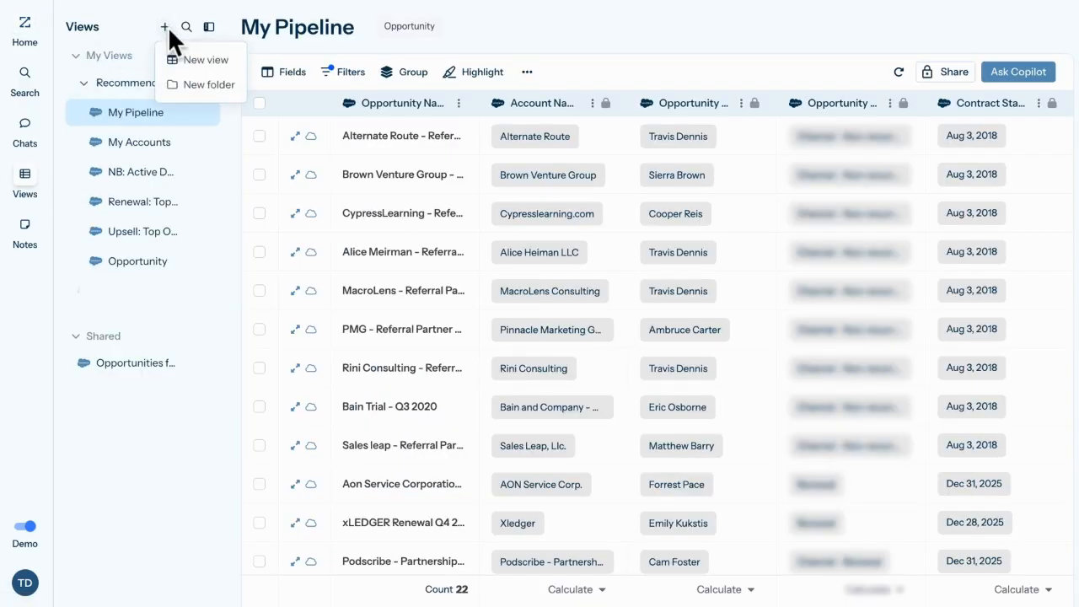
left_click(187, 67)
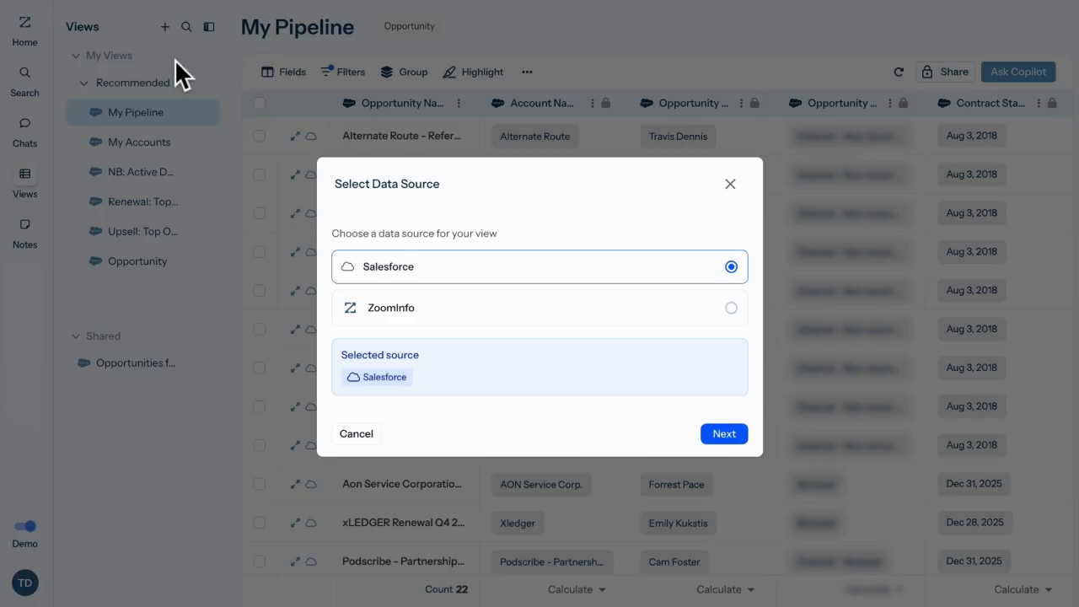
left_click(512, 324)
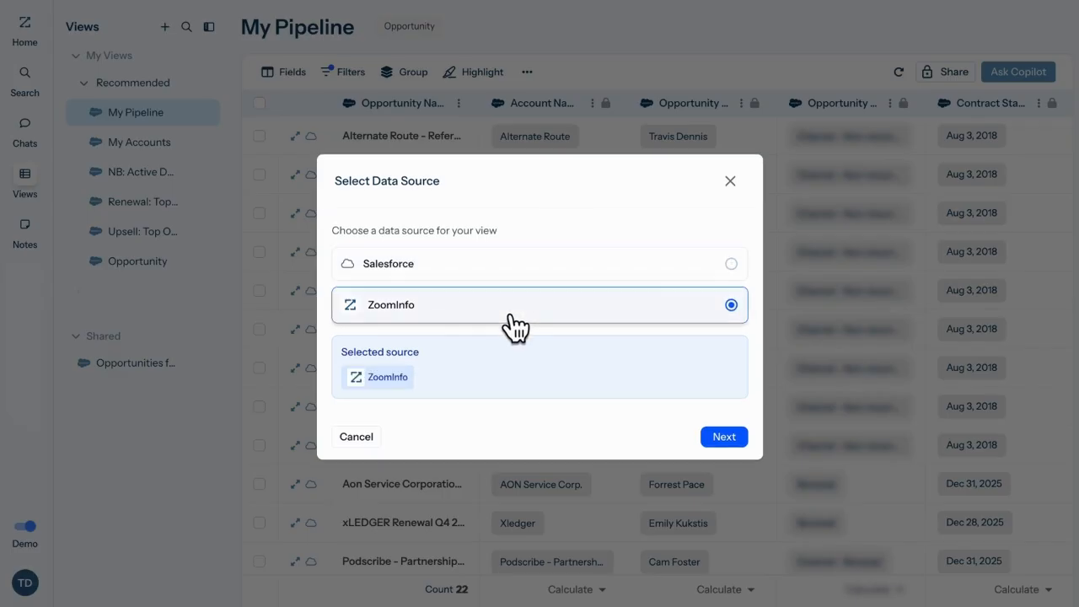
left_click(724, 435)
left_click(739, 321)
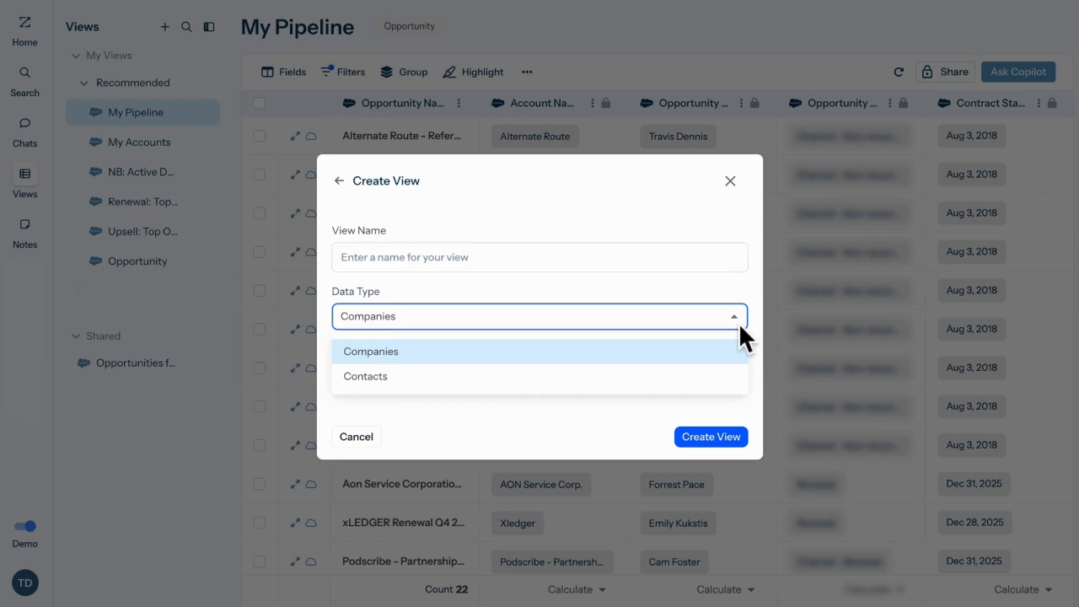
left_click(341, 180)
Step: Create a Salesforce view of Opportunities records named 'Opportunities'
left_click(565, 275)
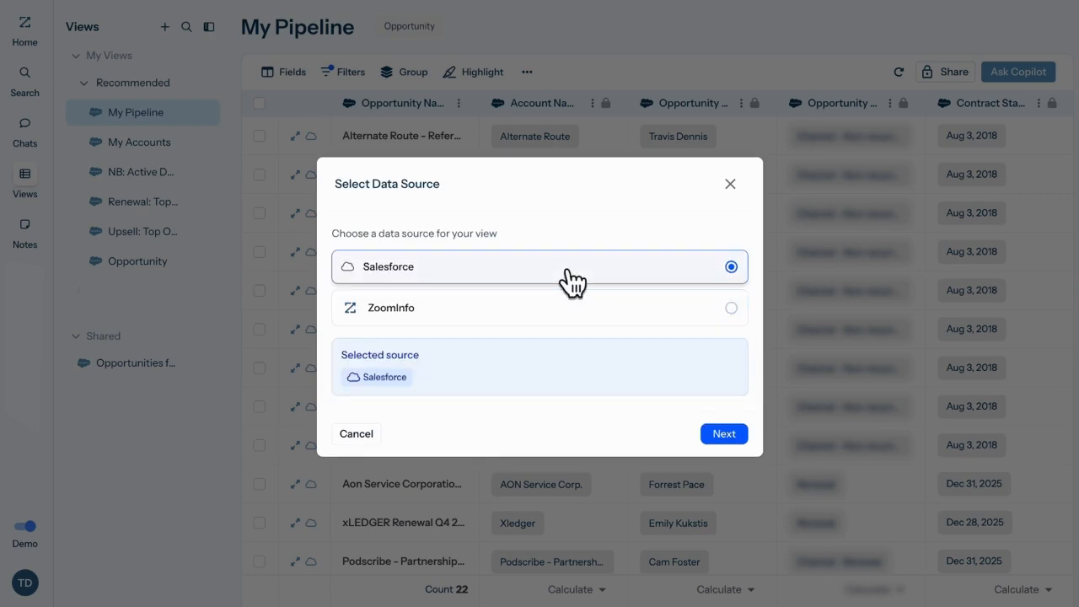
left_click(724, 434)
left_click(734, 322)
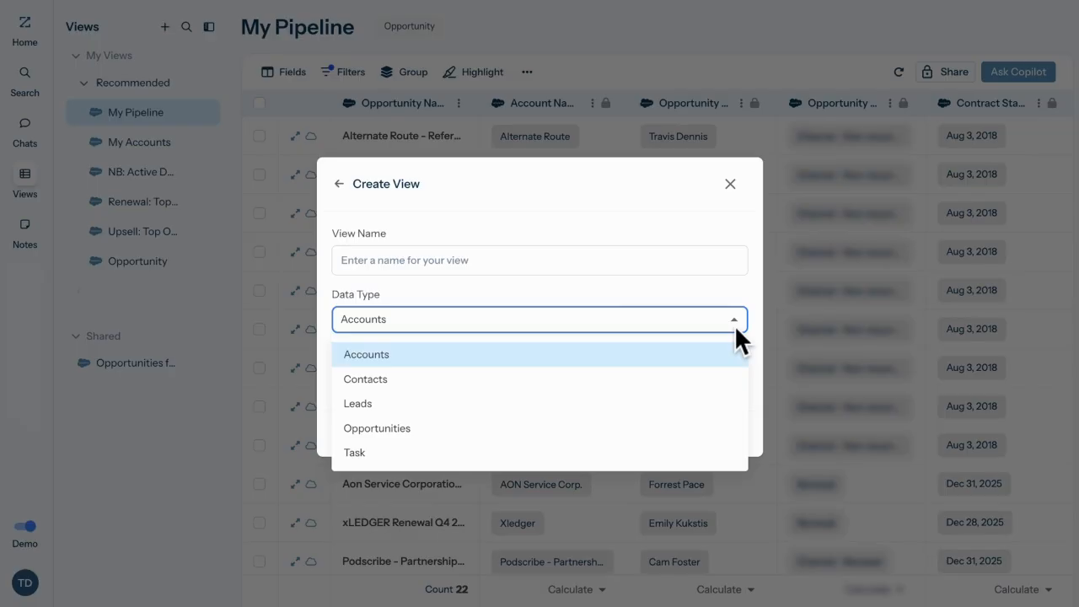
left_click(732, 430)
left_click(684, 269)
type("Opportunities")
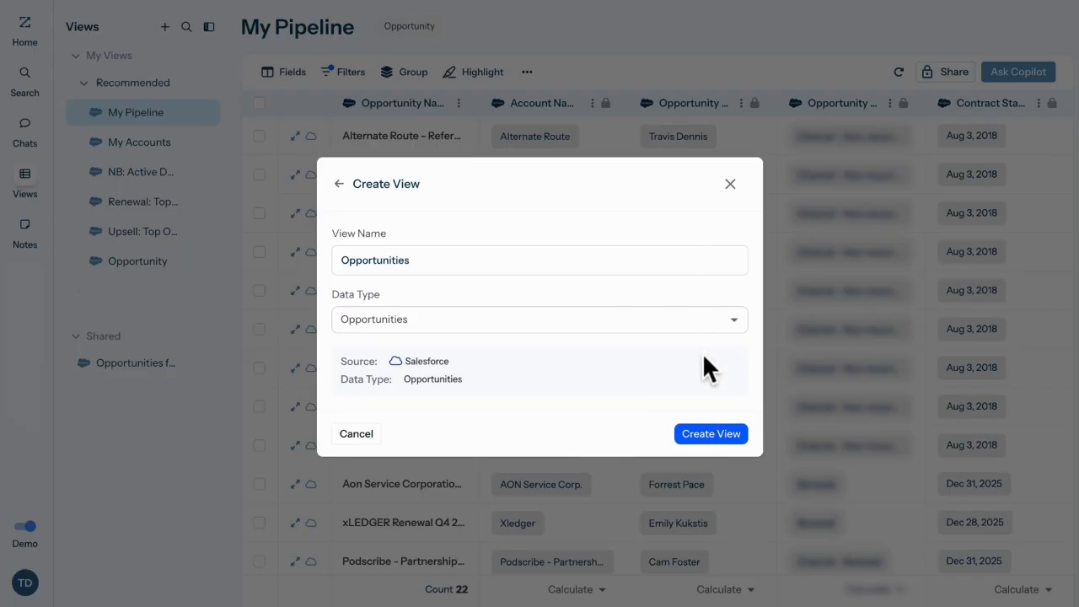
left_click(725, 438)
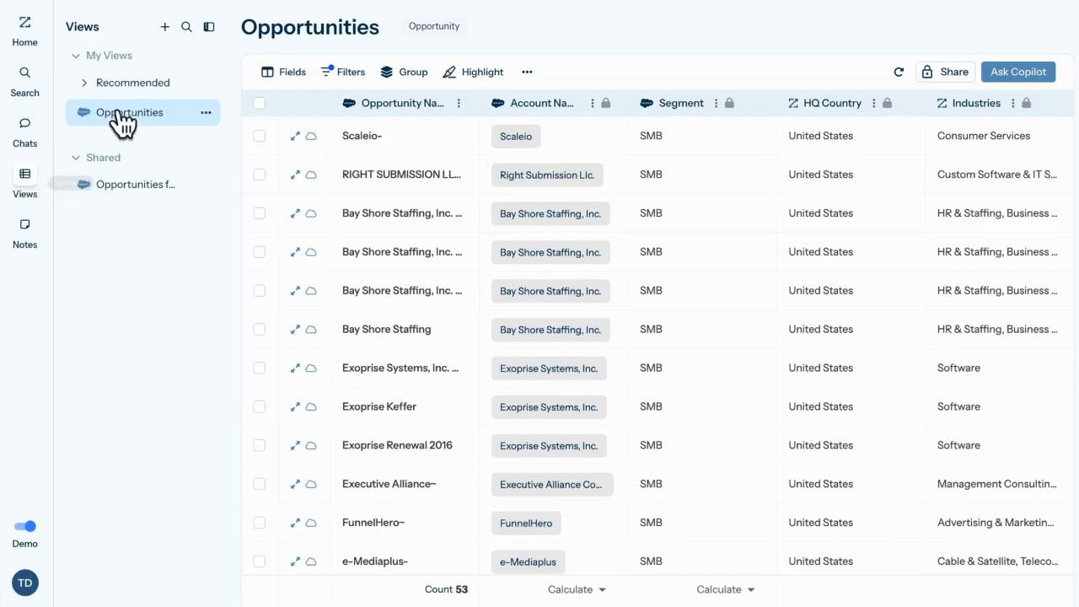
left_click(164, 27)
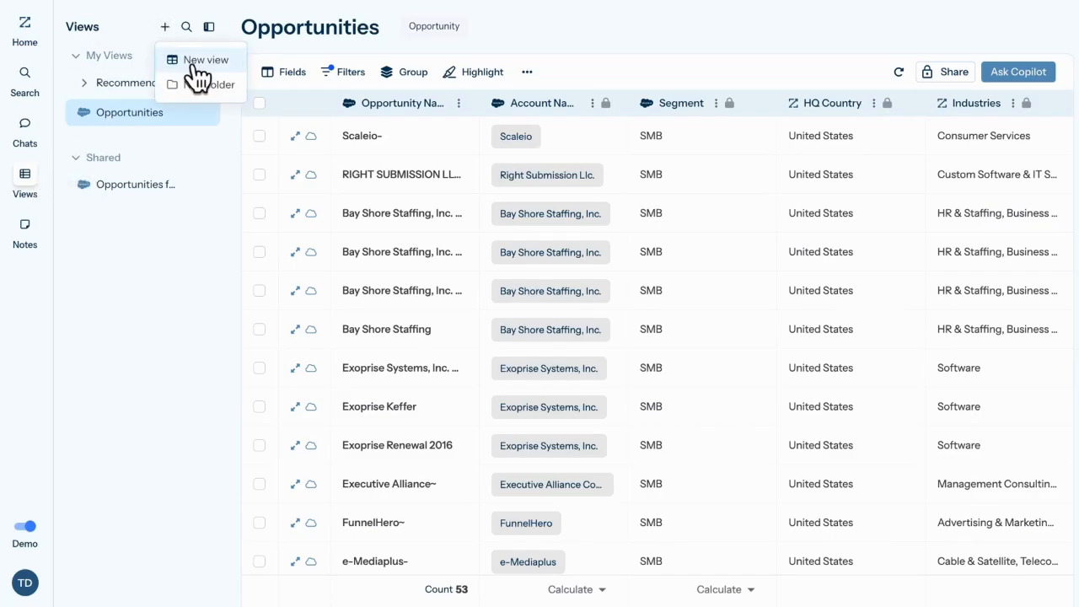
left_click(193, 66)
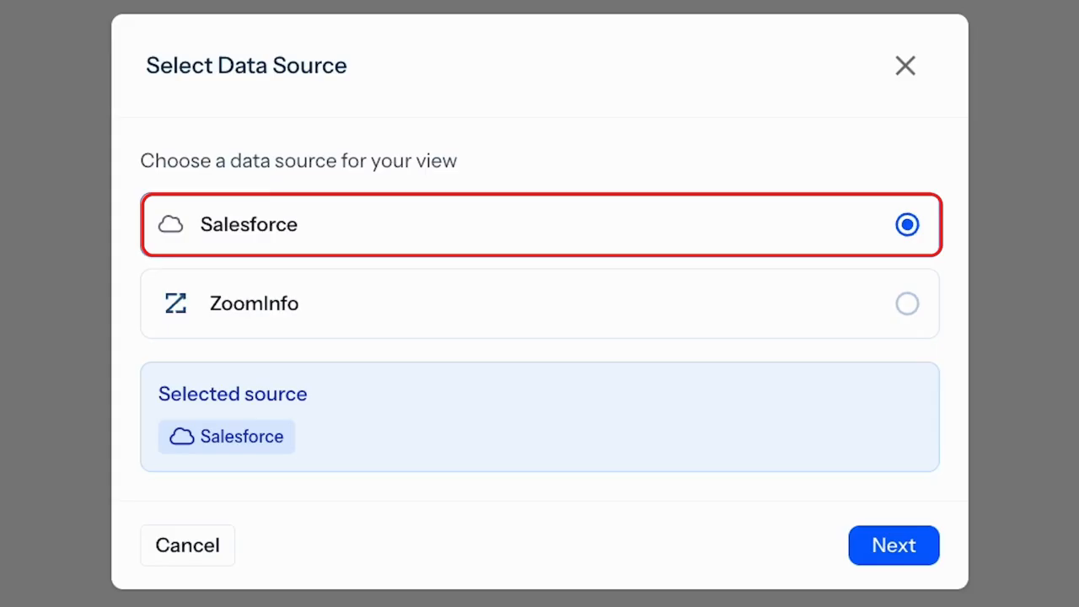
left_click(895, 548)
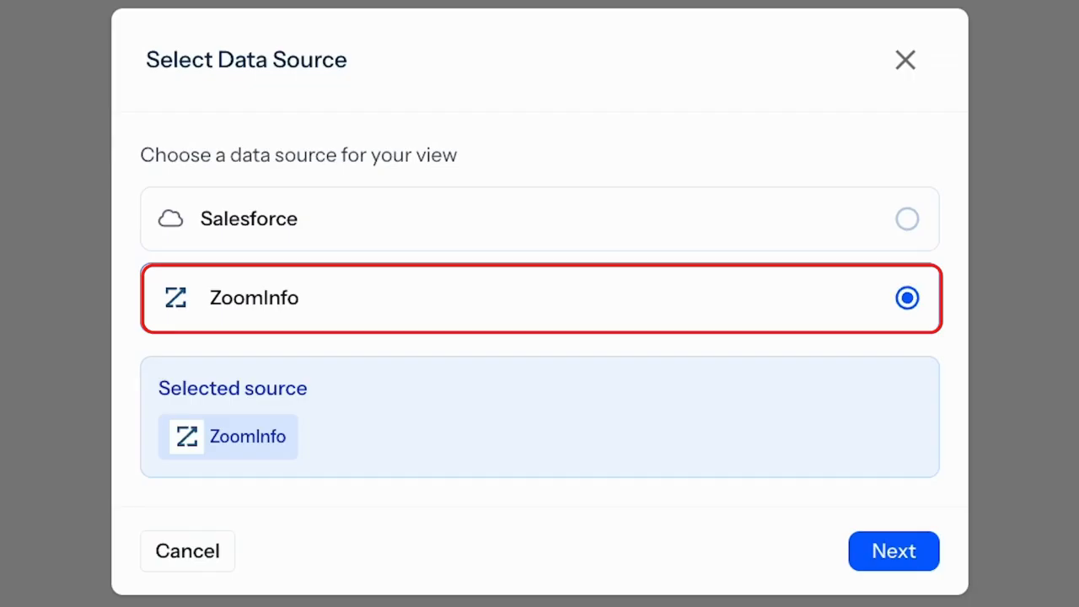
left_click(894, 550)
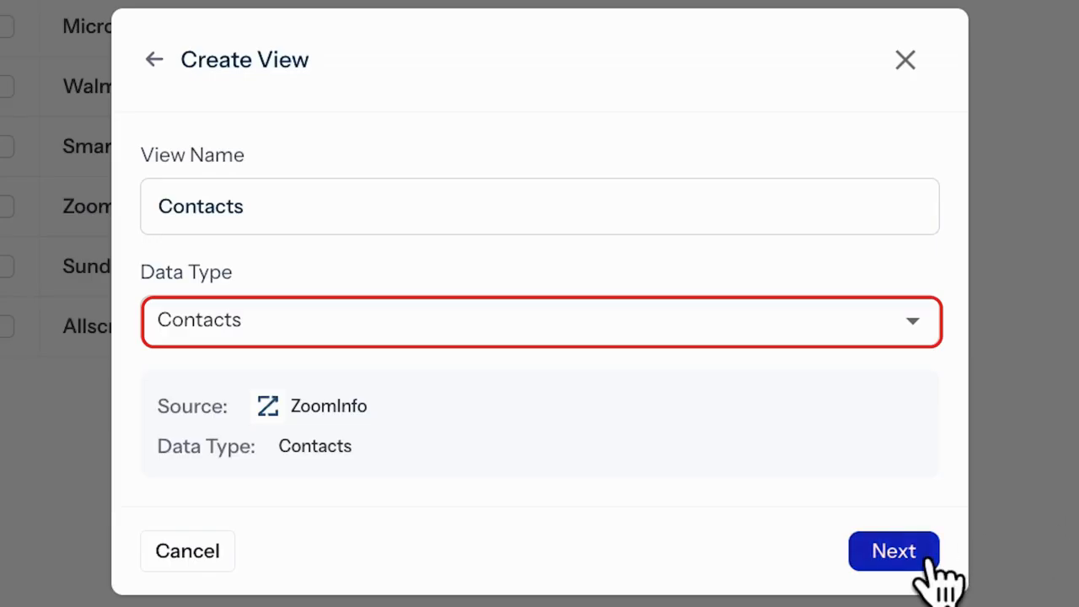
left_click(921, 561)
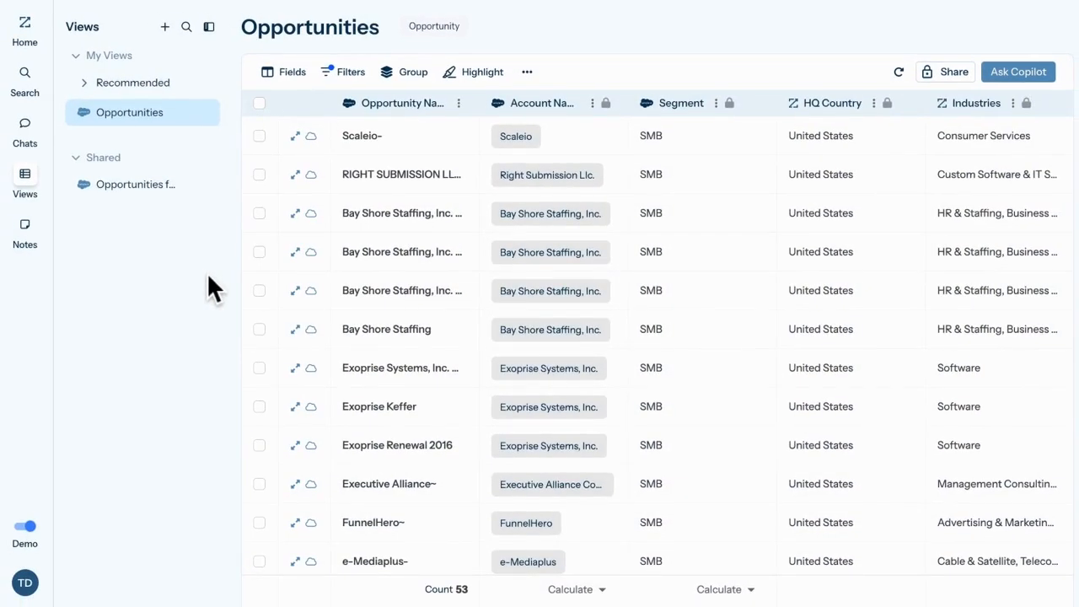
Step: Add the user fields Complete, Date and Personal Notes as table columns
left_click(283, 72)
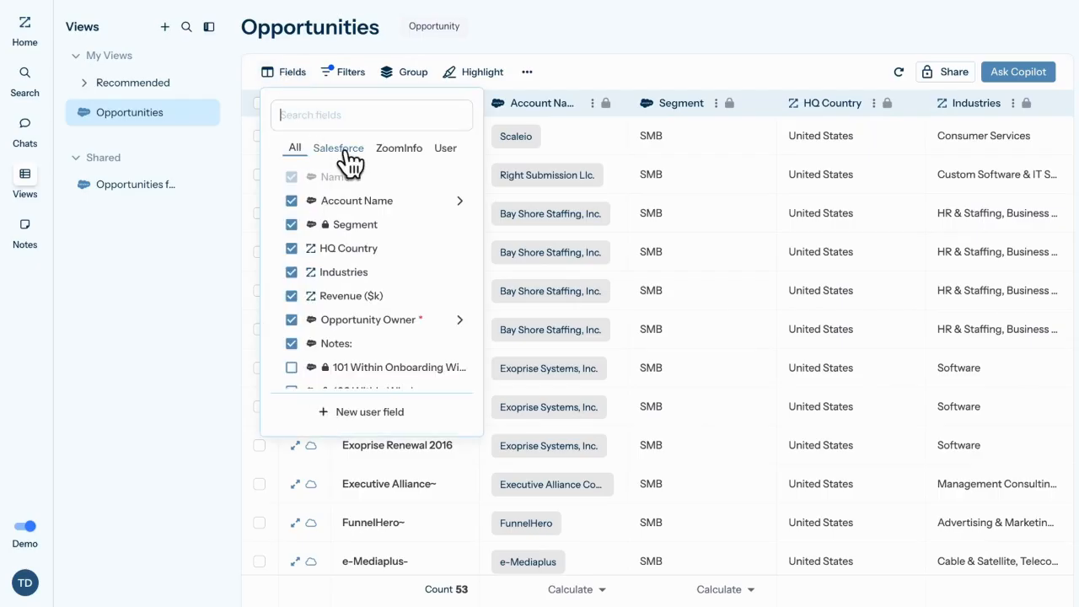
left_click(282, 74)
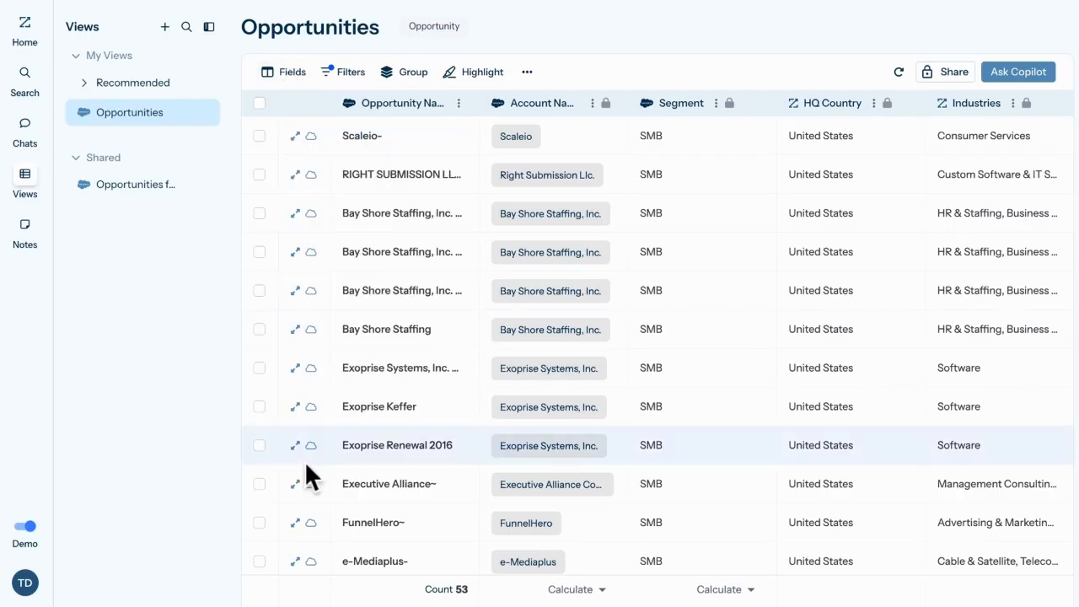
scroll(339, 593, "right", 5)
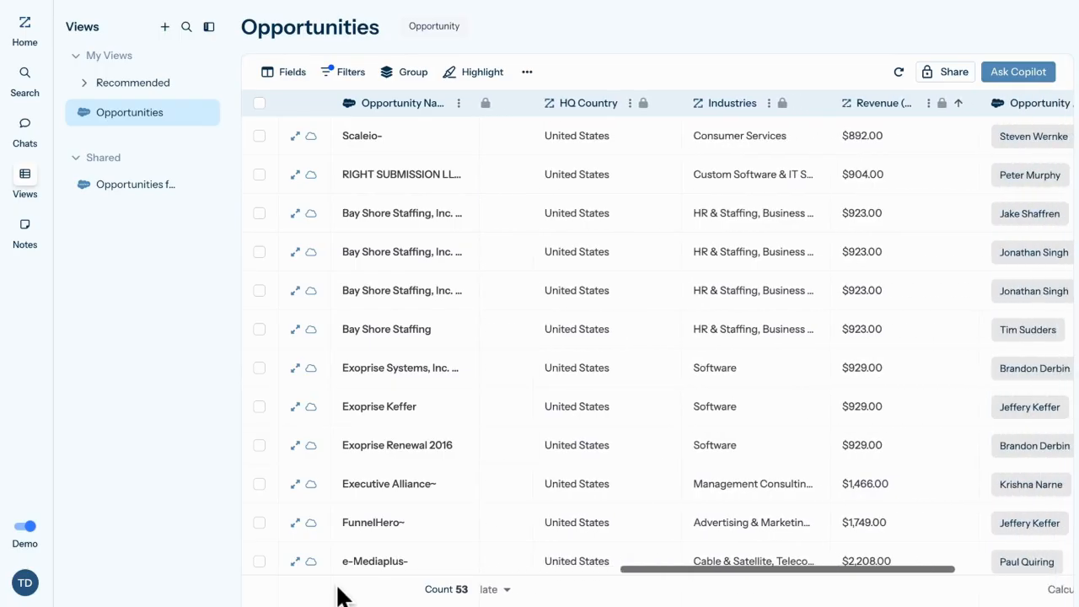
scroll(339, 594, "right", 5)
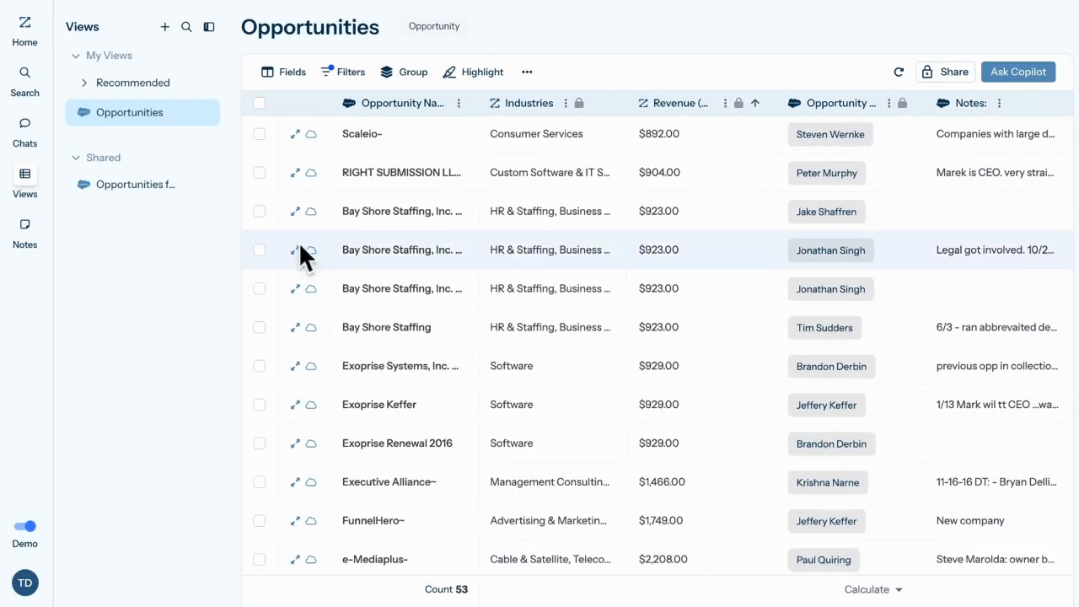
left_click(284, 76)
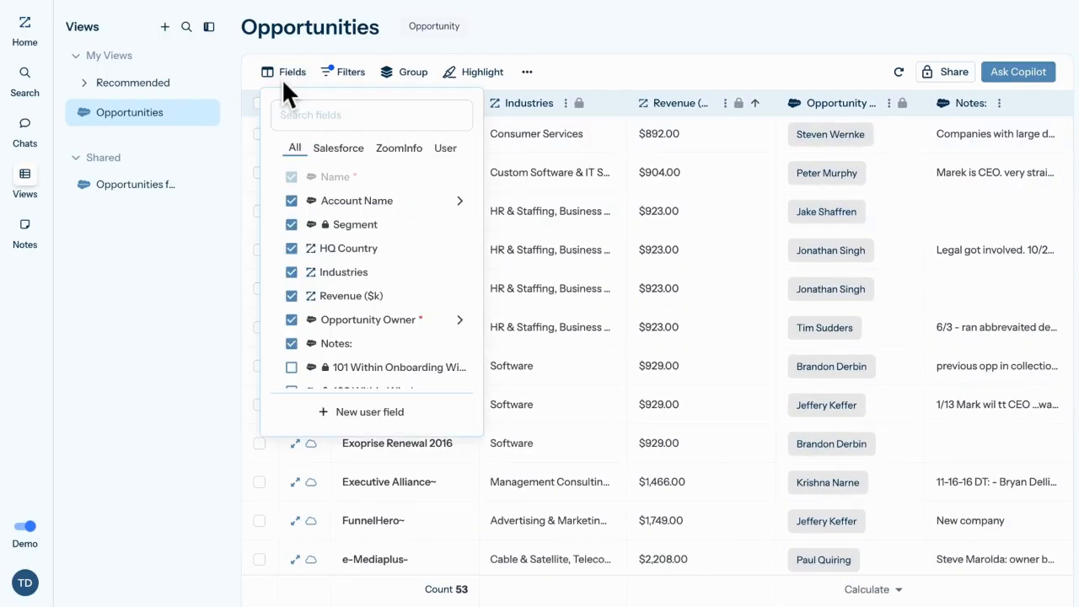
left_click(445, 152)
left_click(295, 177)
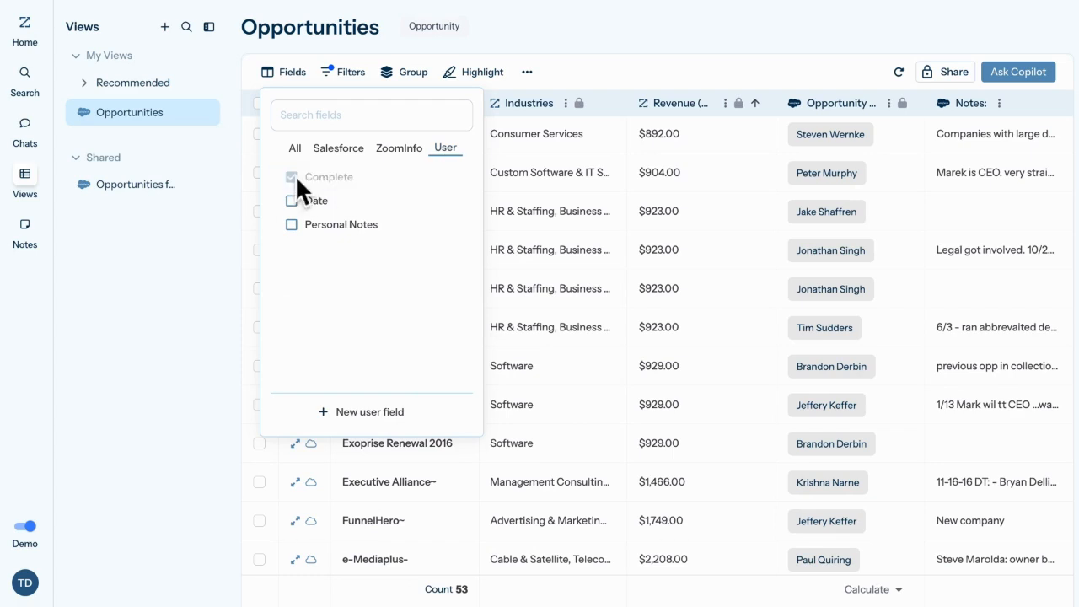
left_click(293, 199)
left_click(296, 225)
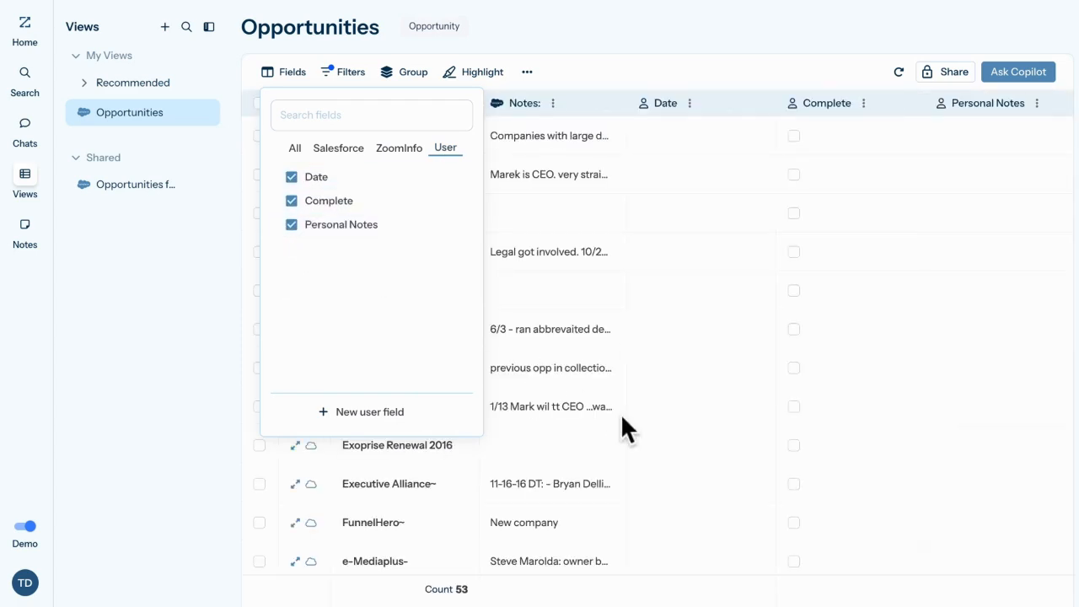
left_click(668, 454)
Step: Mark the Exoprise Renewal 2016 opportunity as complete and open its personal notes
left_click(660, 446)
left_click(794, 445)
left_click(973, 444)
left_click(972, 444)
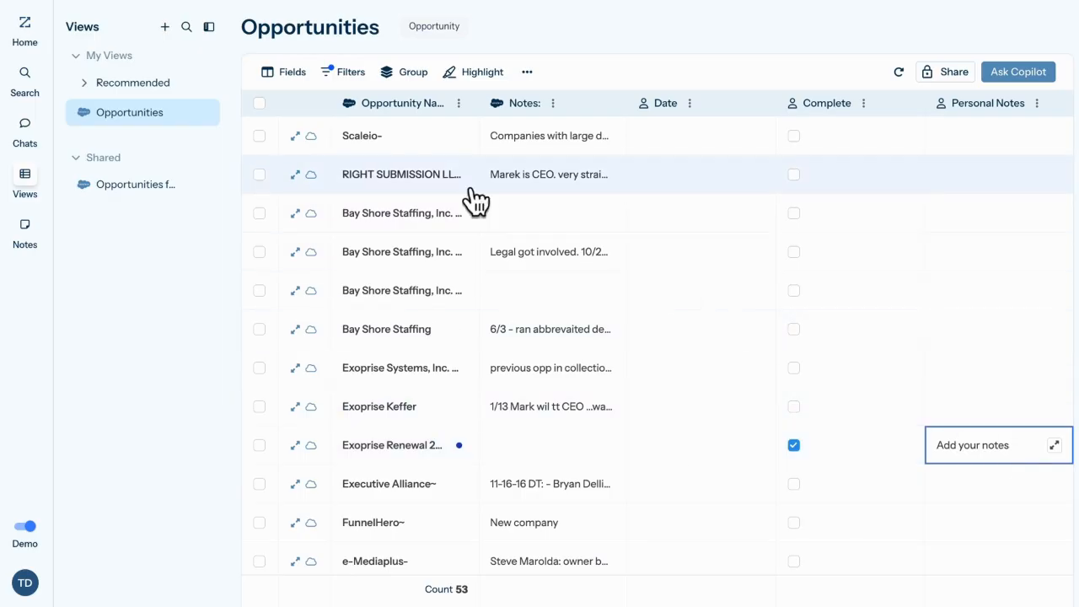
Step: Review the view's filters, keeping the third filter as Account Owner Text equals
left_click(353, 72)
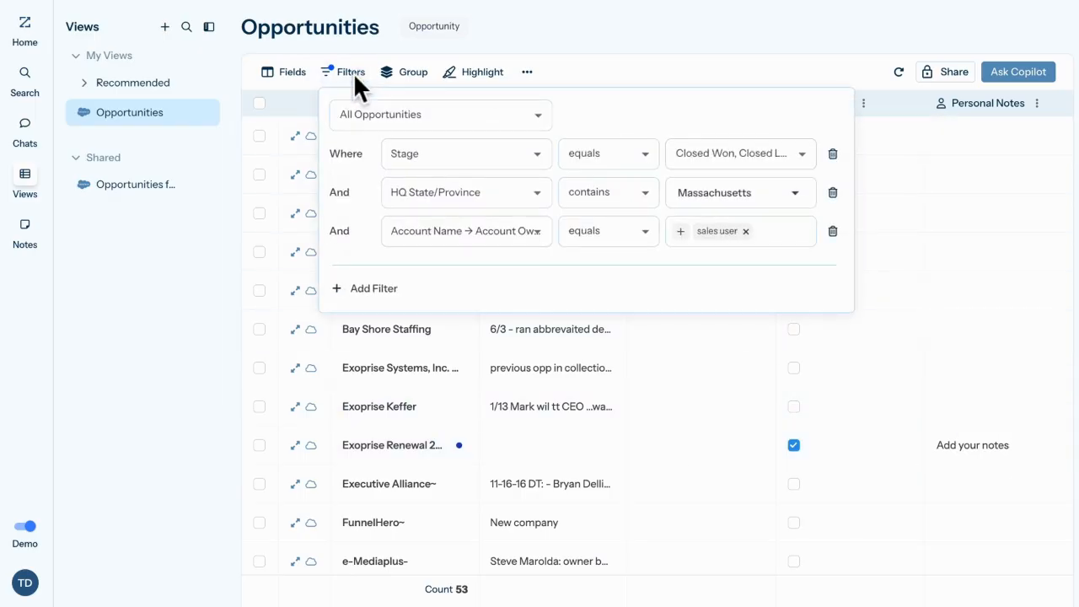
left_click(550, 244)
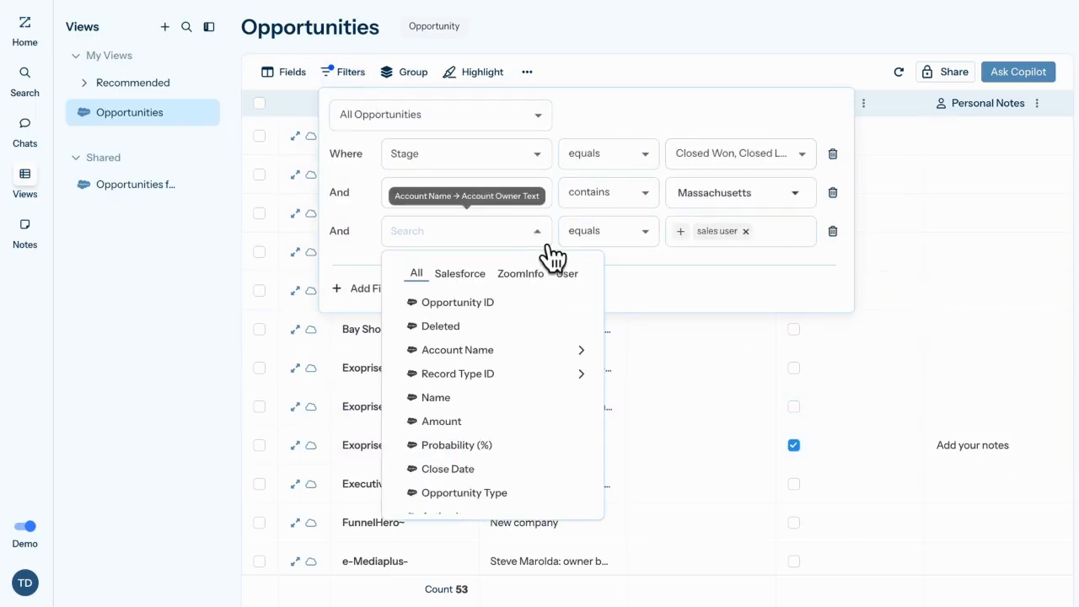
left_click(654, 250)
left_click(651, 238)
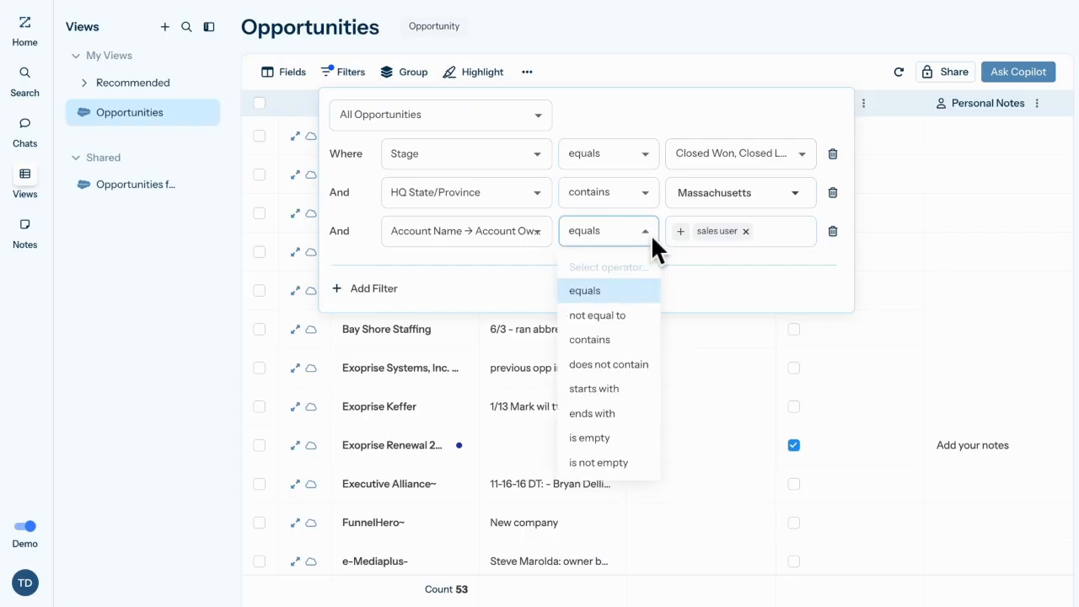
left_click(651, 234)
left_click(643, 50)
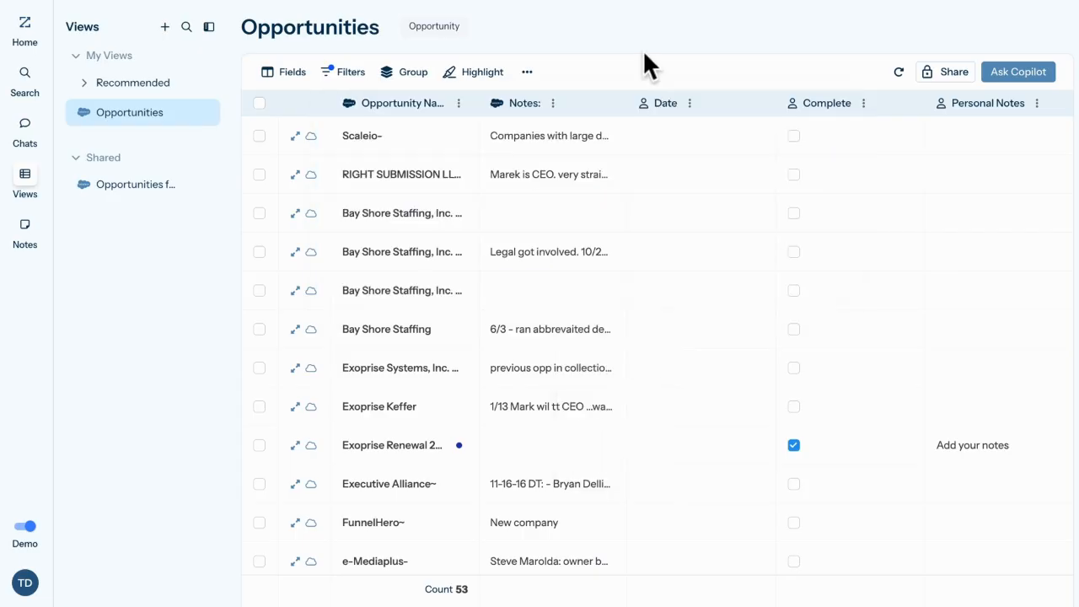
Step: Group rows by Opportunity Type and turn on Highlight Cells, then open BA Insight Renewal 2015
left_click(421, 71)
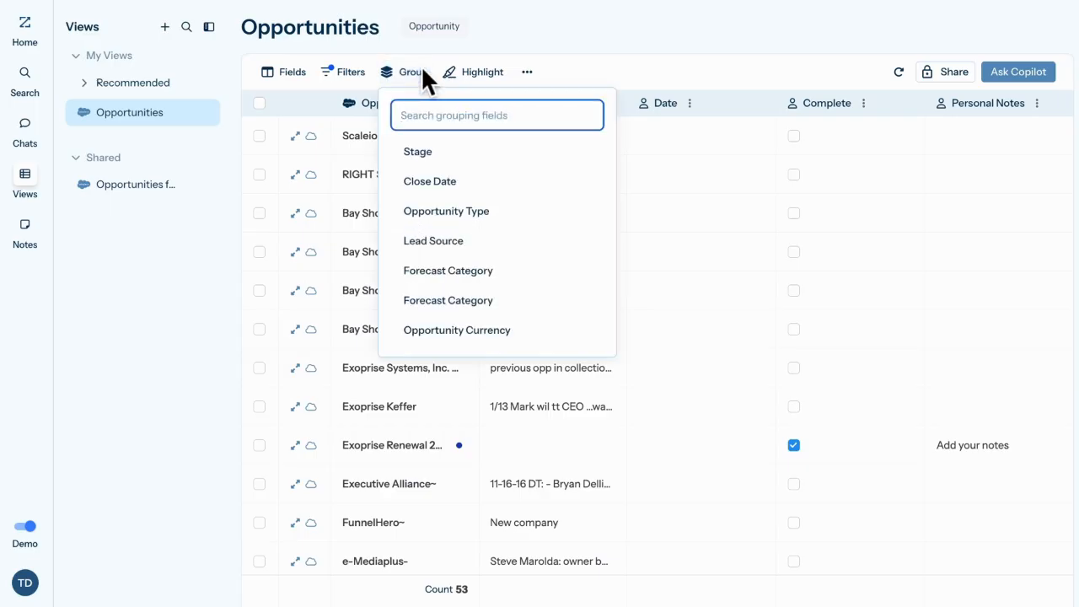
left_click(473, 216)
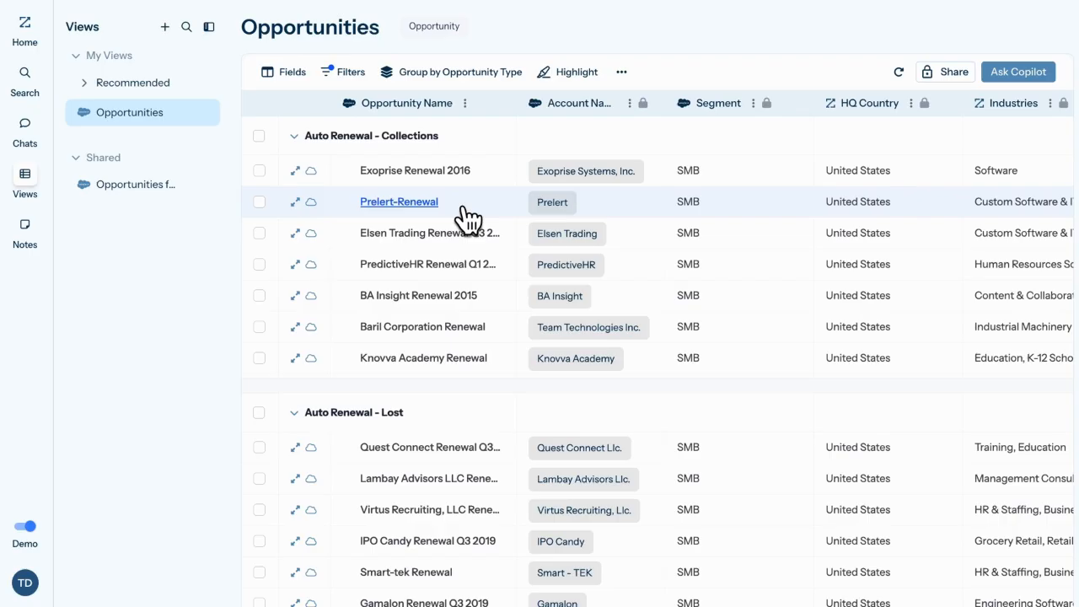
left_click(565, 78)
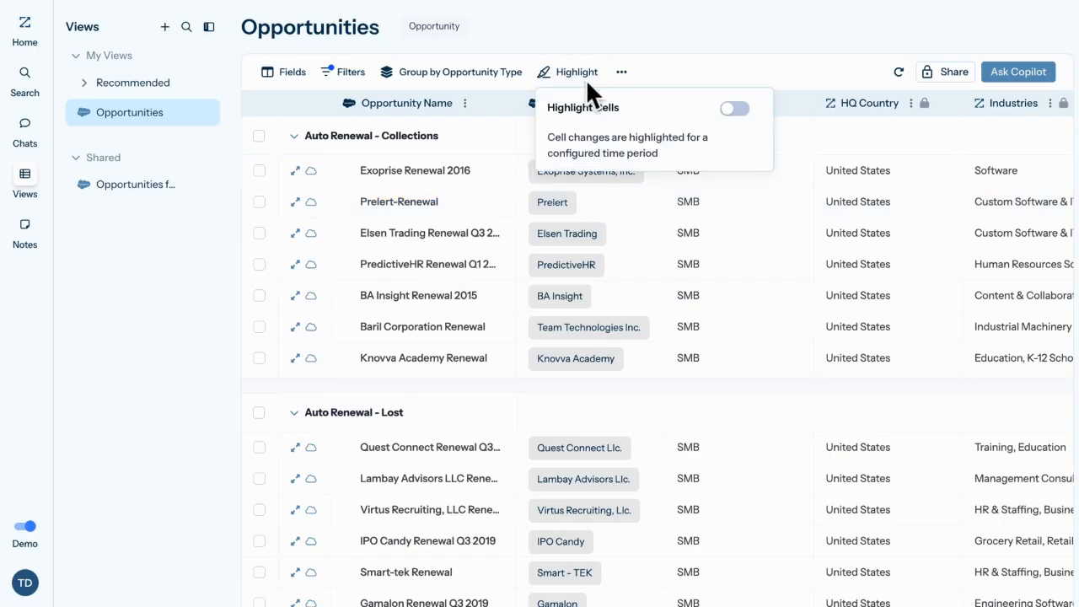
left_click(739, 109)
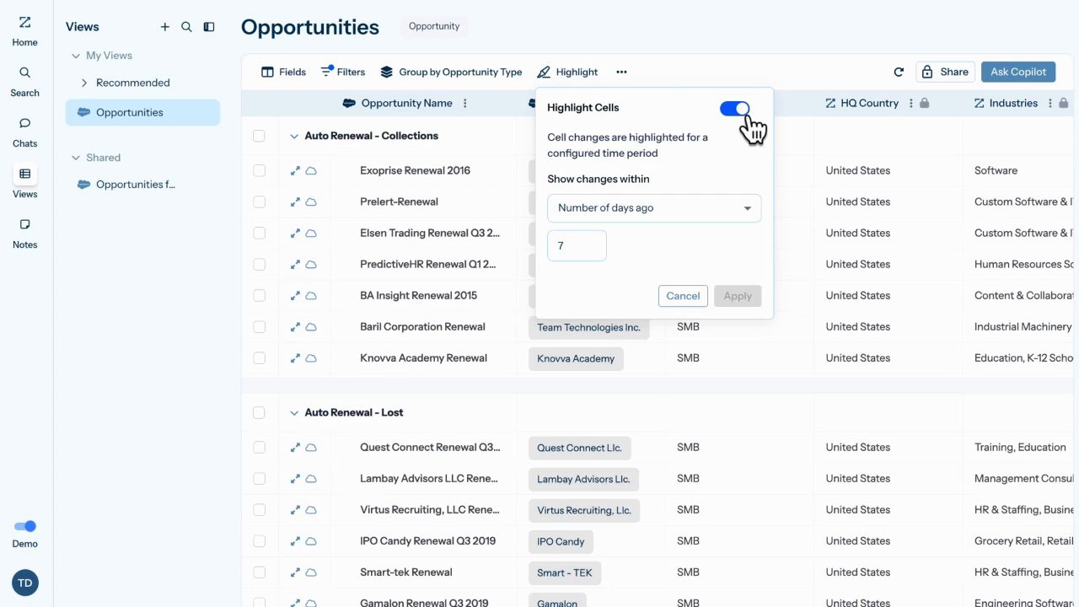
left_click(741, 56)
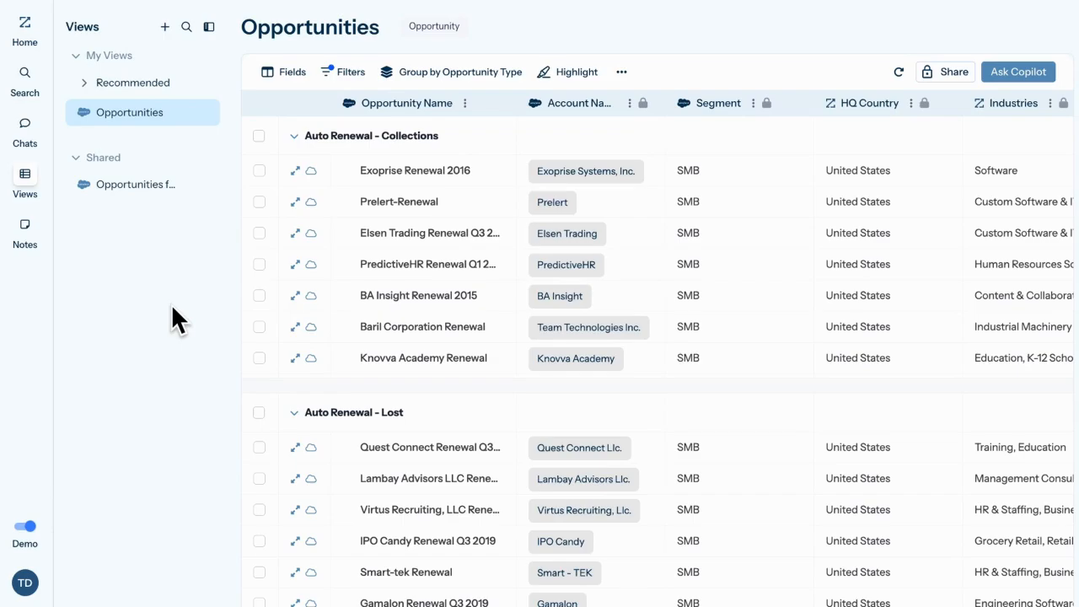
left_click(295, 295)
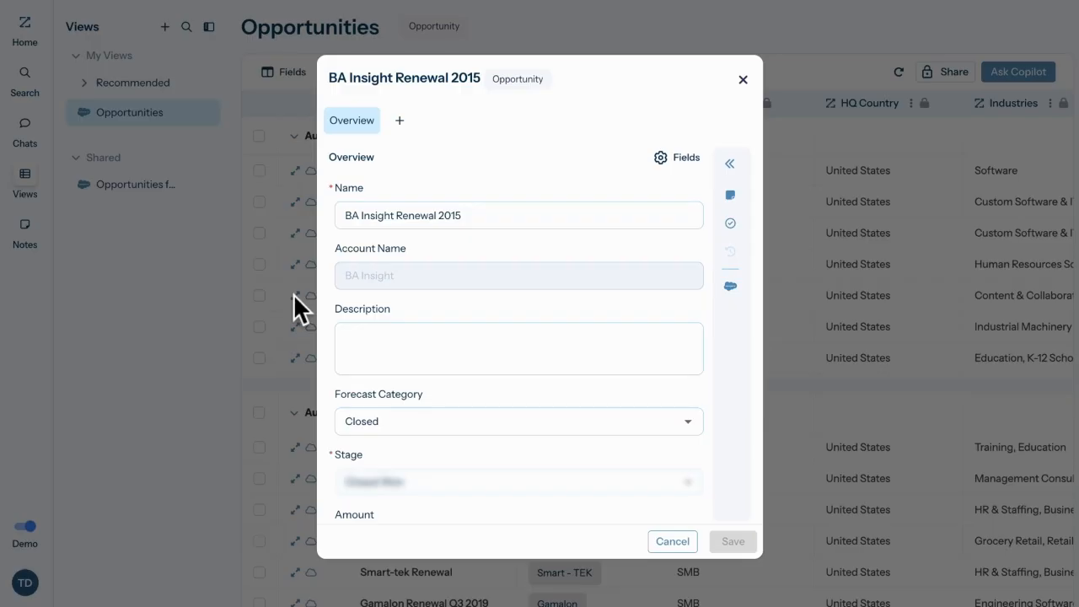
Step: Set BA Insight Renewal 2015's Next Step to 'Onboarding Call' and save the record
left_click(369, 335)
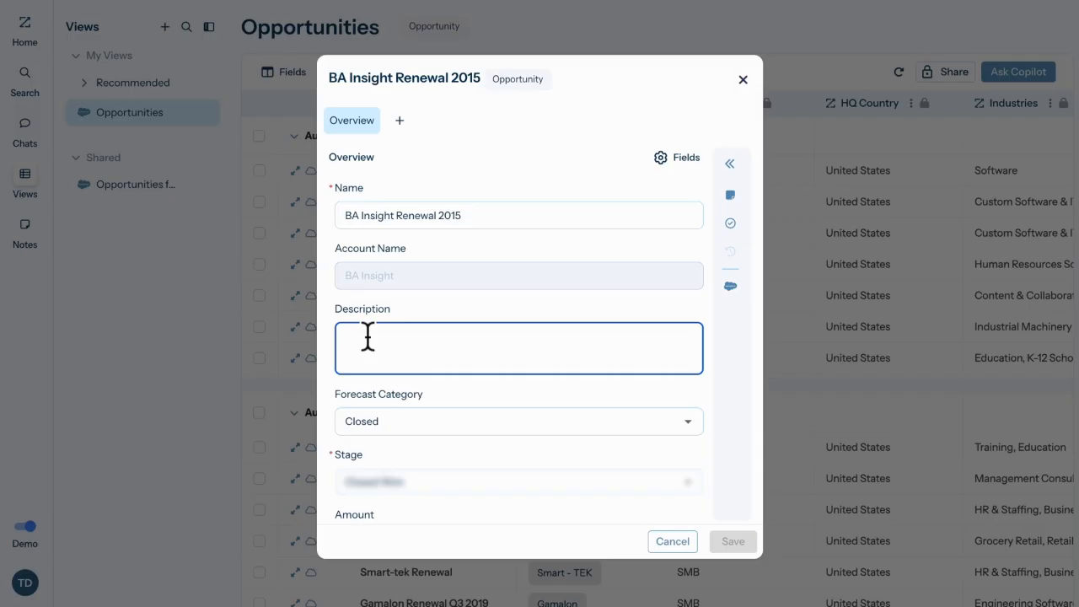
scroll(368, 337, "down", 2)
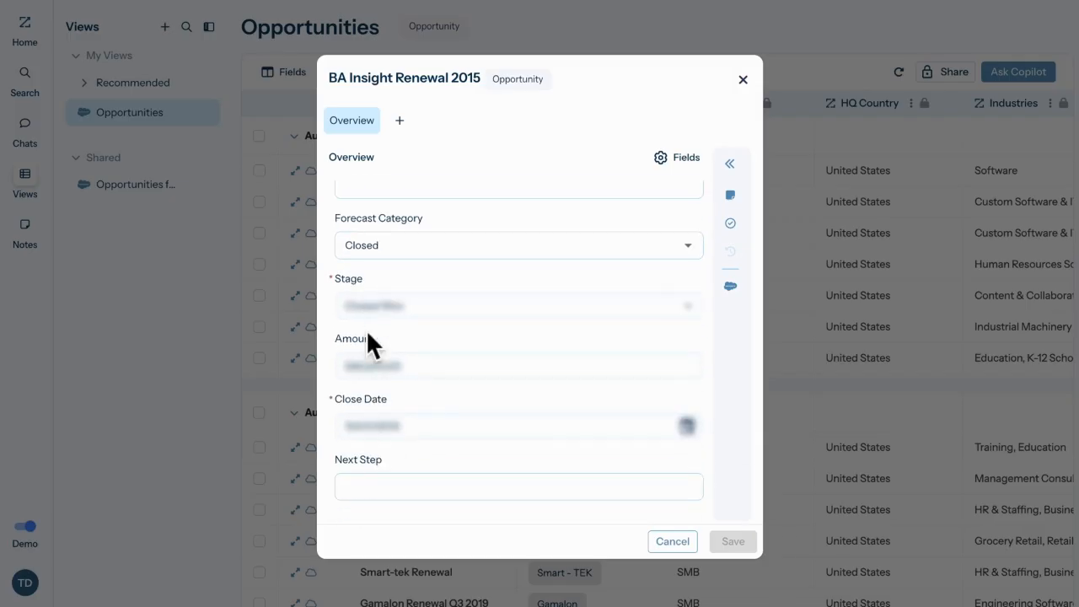
left_click(360, 495)
type("Onboarding Call")
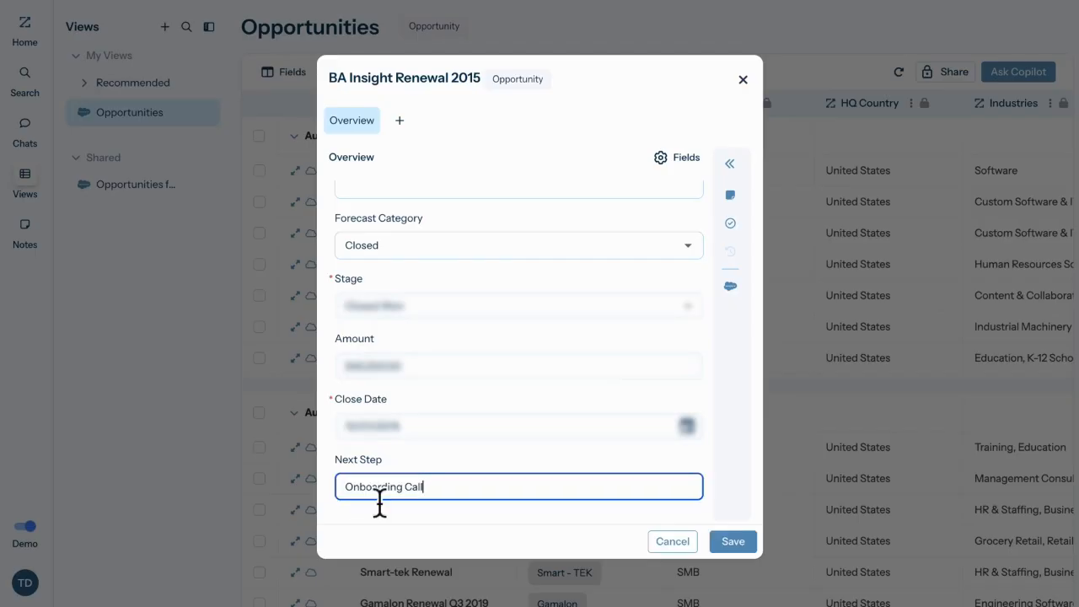
left_click(733, 544)
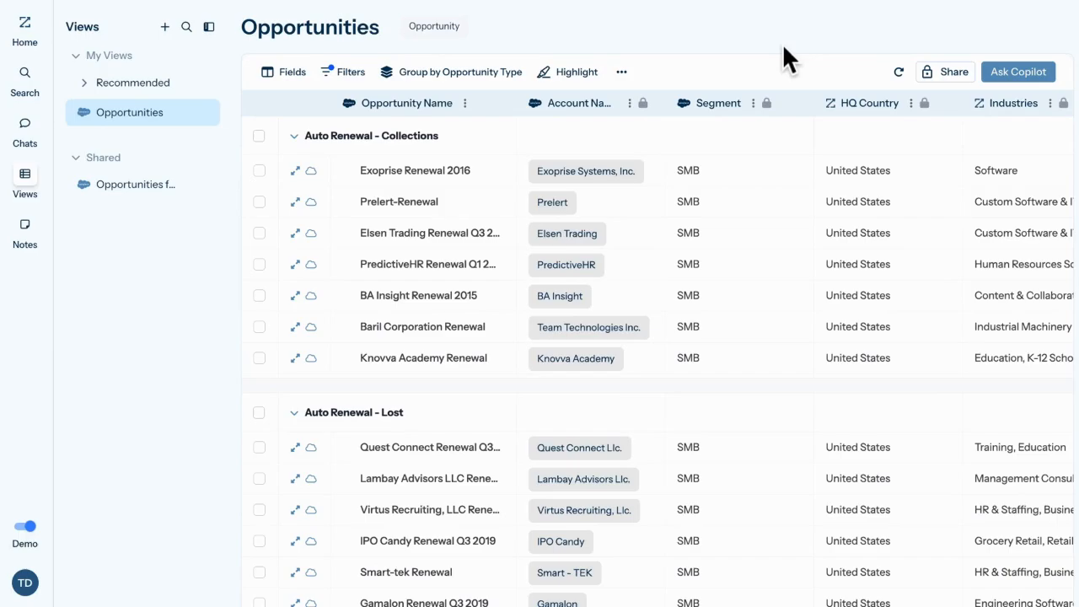
Step: Refresh the view, move HQ Country before Segment, and resize the Account Name column
left_click(899, 73)
left_click_drag(870, 108, 751, 120)
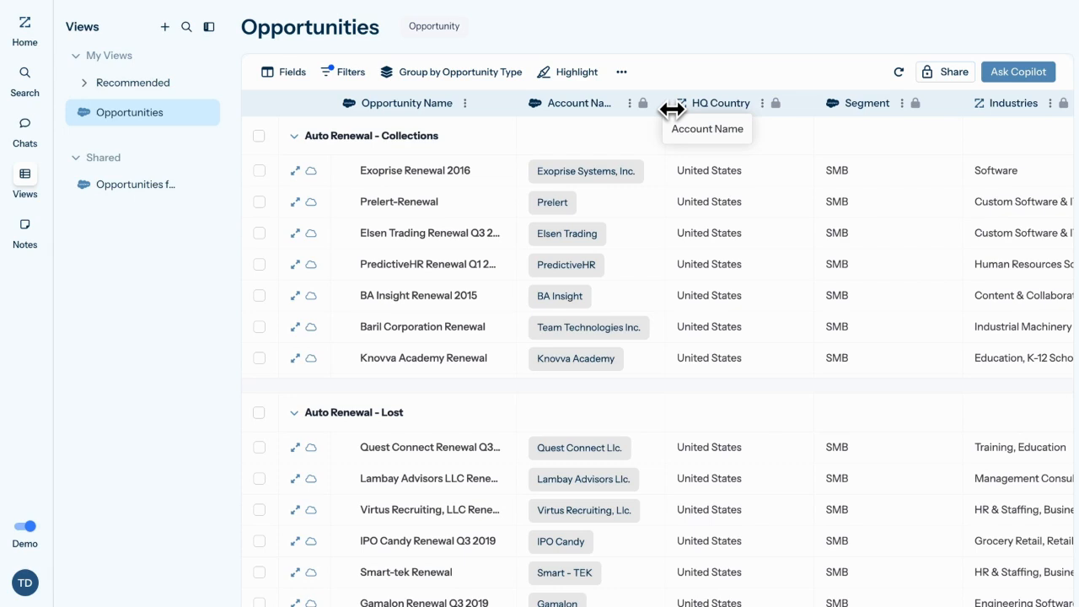
left_click_drag(675, 109, 706, 106)
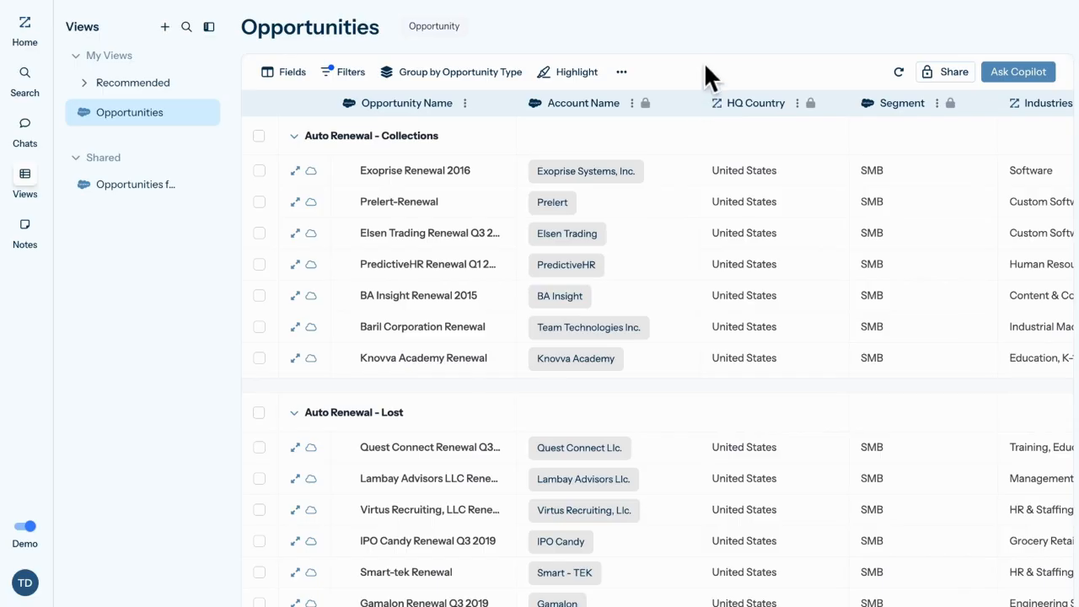
Step: Toggle Account Name in the Fields list and check that column's options menu
left_click(293, 76)
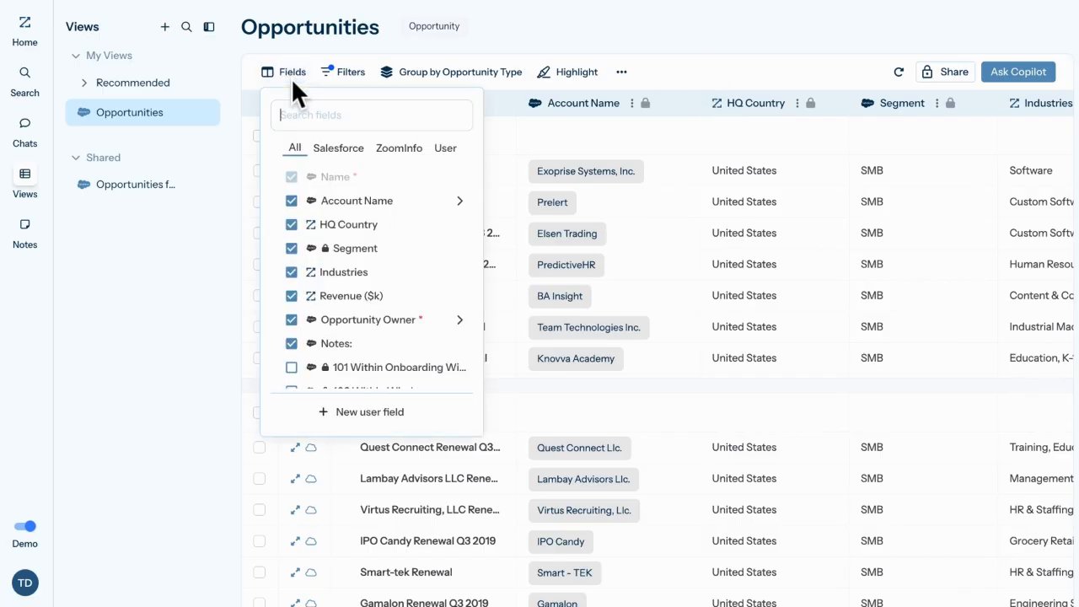
left_click(291, 201)
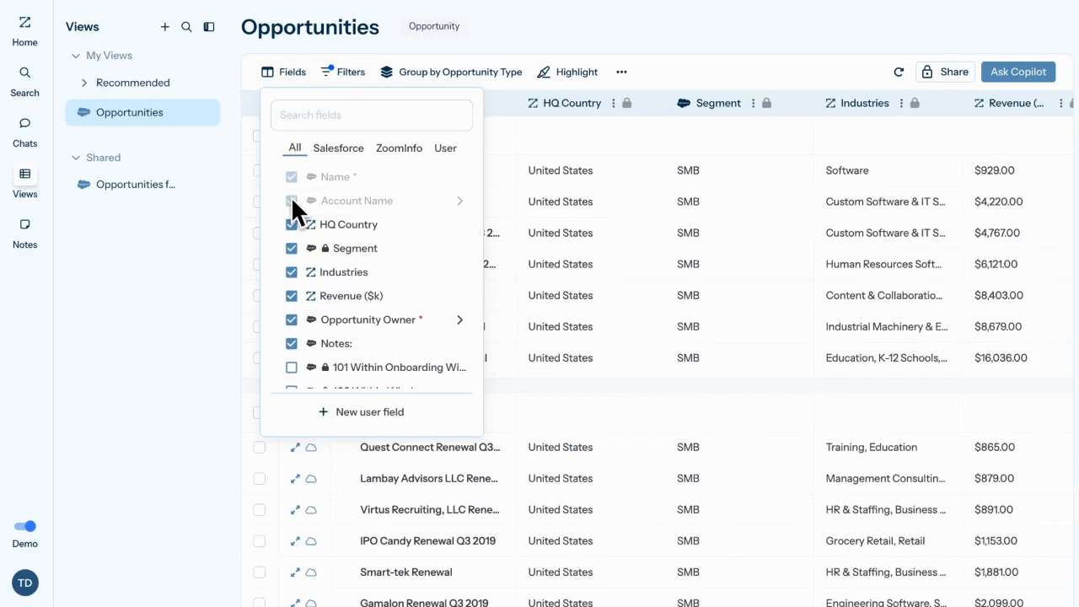
left_click(291, 72)
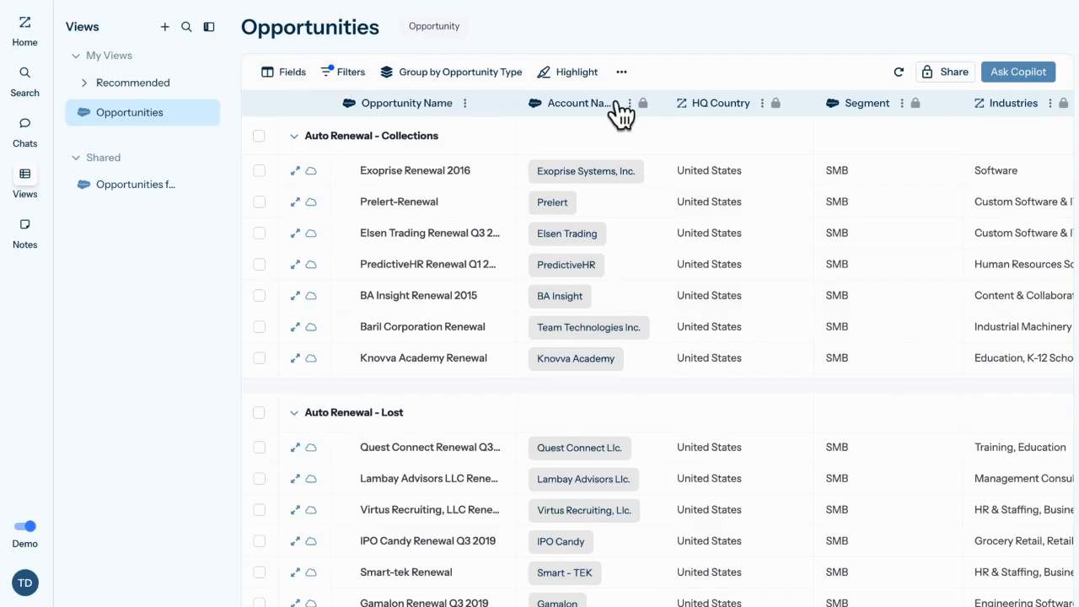
left_click(631, 104)
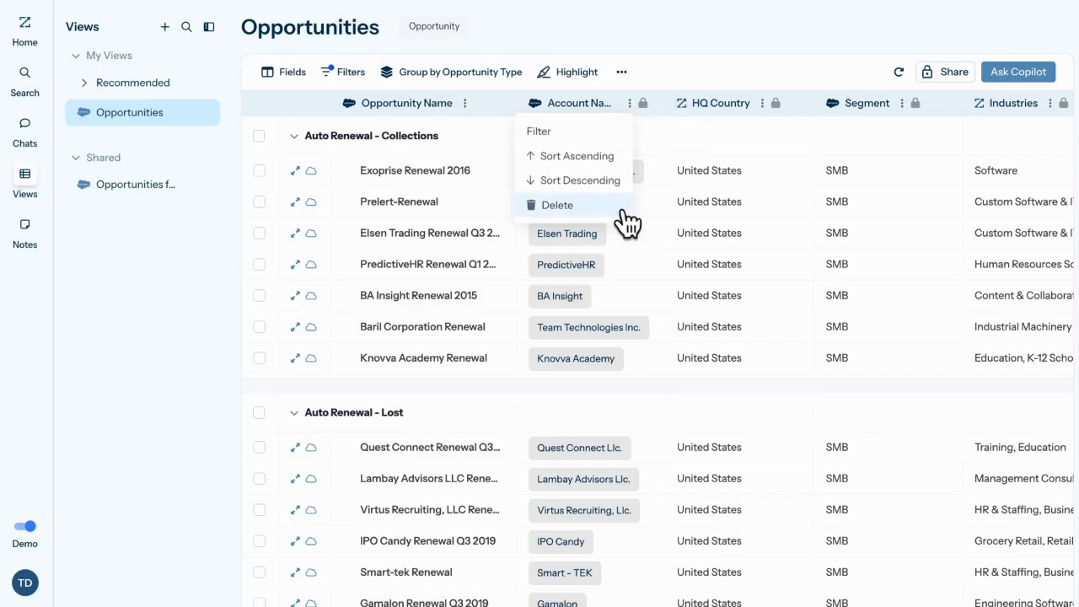
left_click(630, 98)
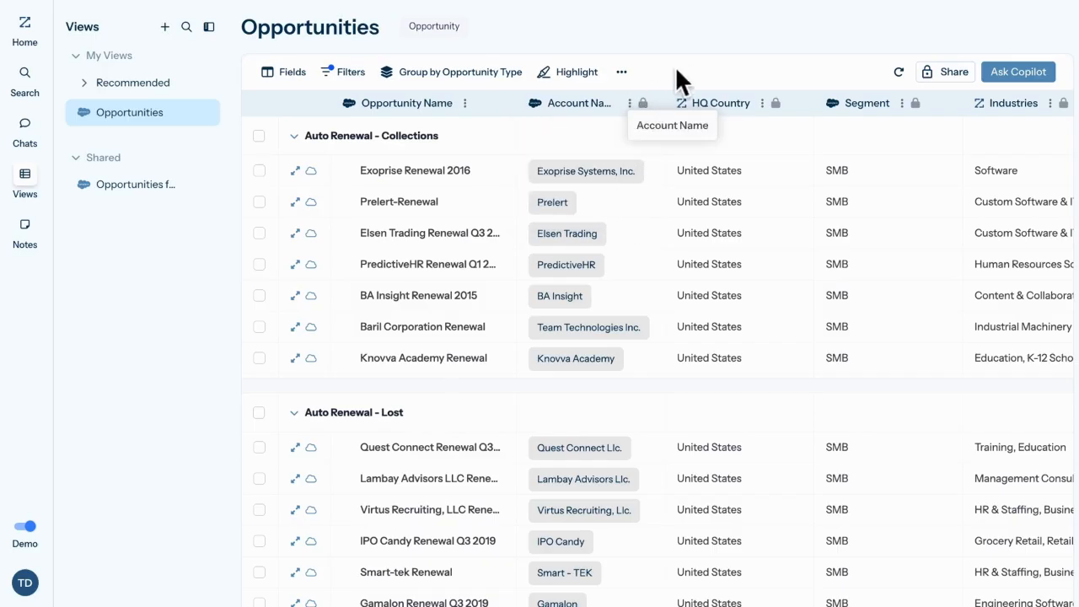
Step: Rename the view by appending 2025, making it 'Opportunities 2025'
left_click(622, 72)
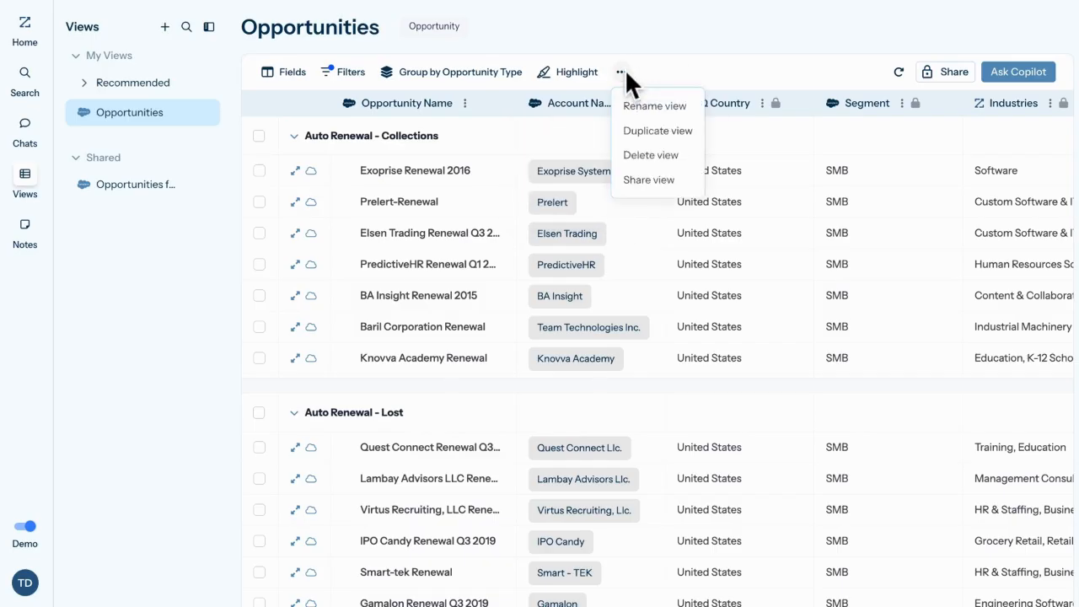
left_click(651, 108)
type("2025")
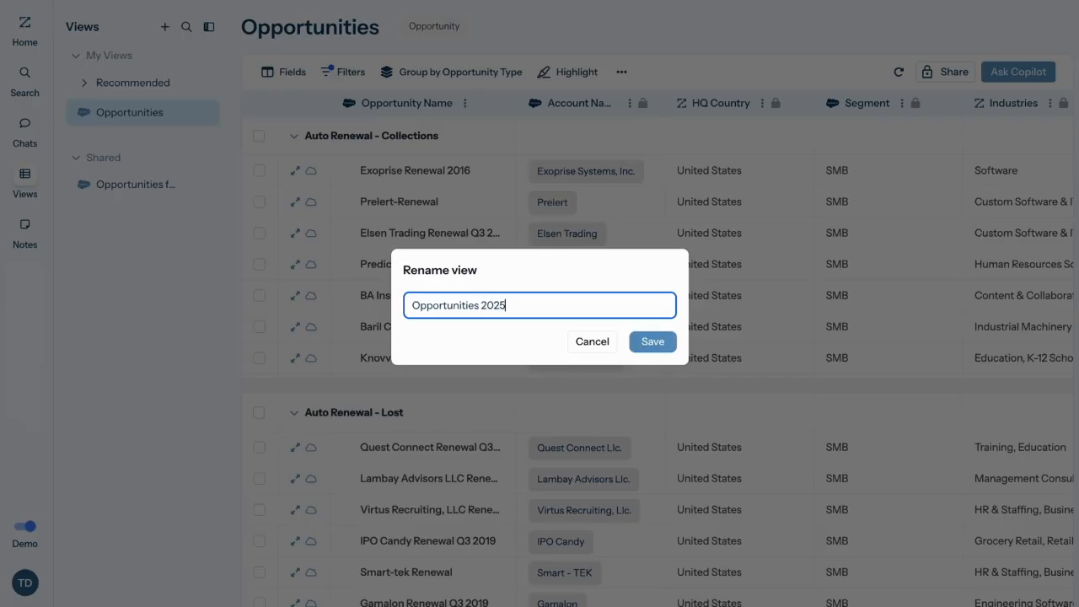
left_click(650, 340)
left_click(627, 72)
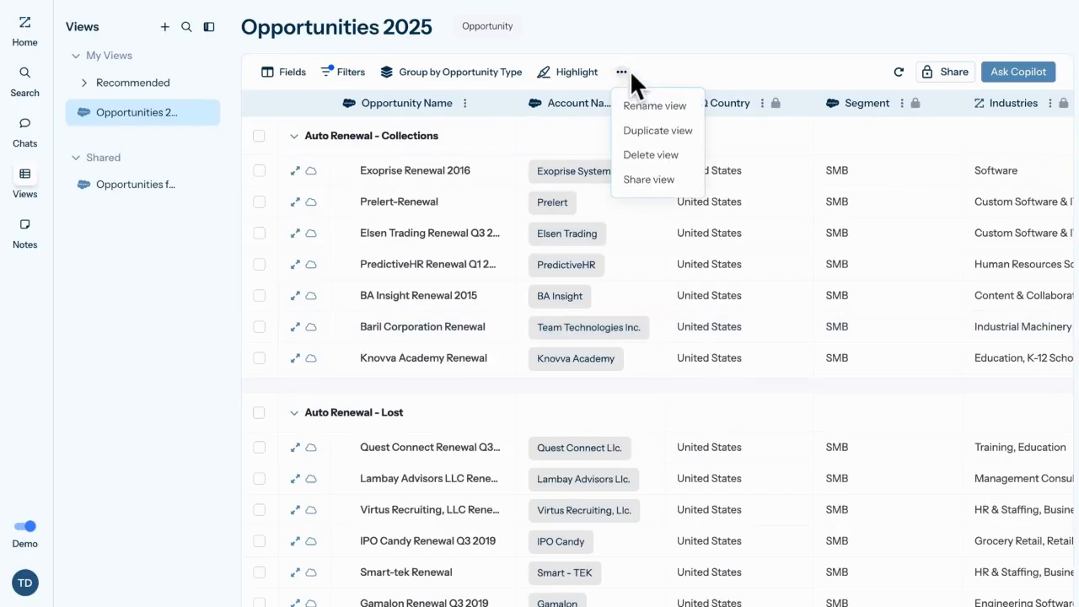
left_click(655, 157)
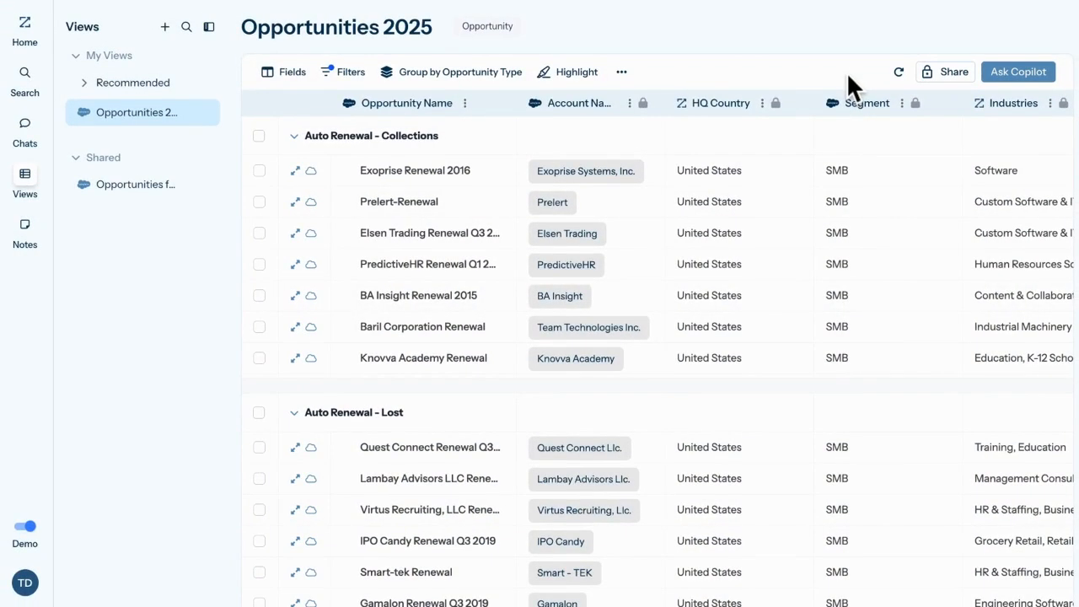
Step: Share Opportunities 2025 with a colleague as Viewer, then duplicate a colleague's shared view
left_click(944, 74)
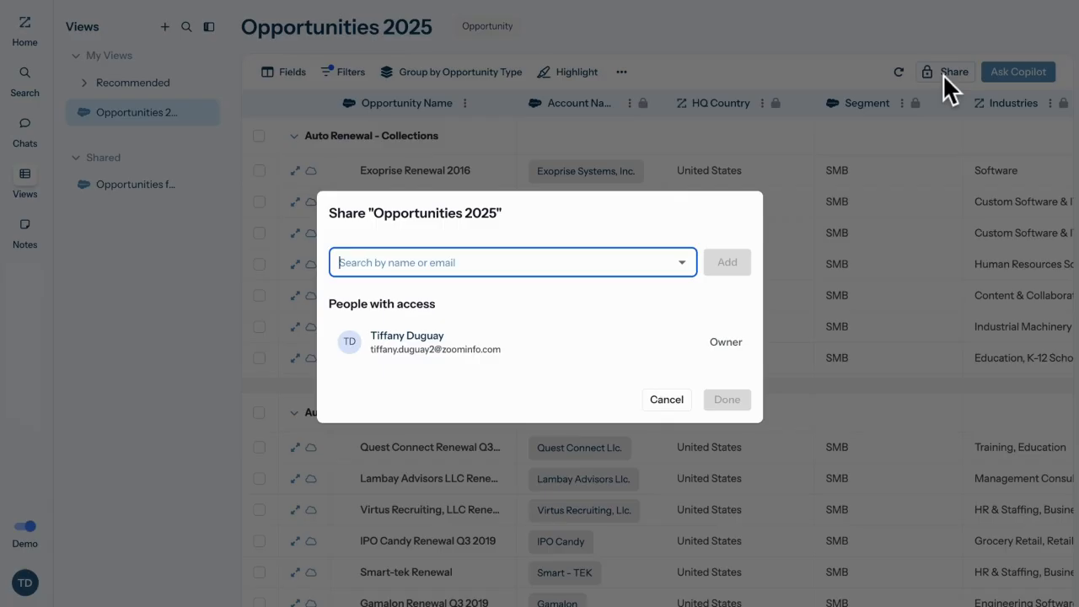
left_click(617, 265)
type("B")
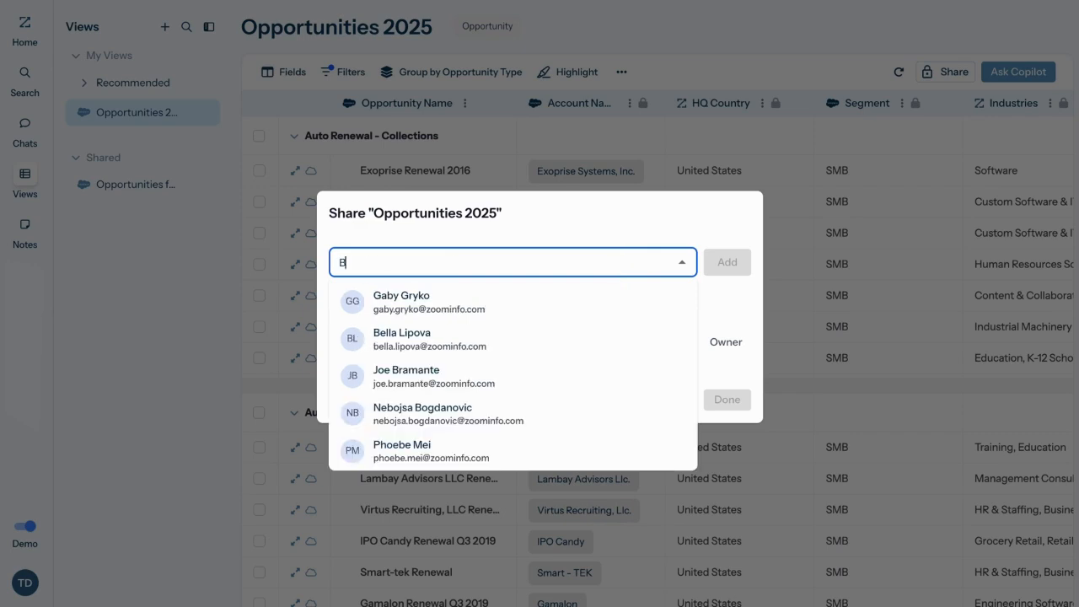
type("rendan Re")
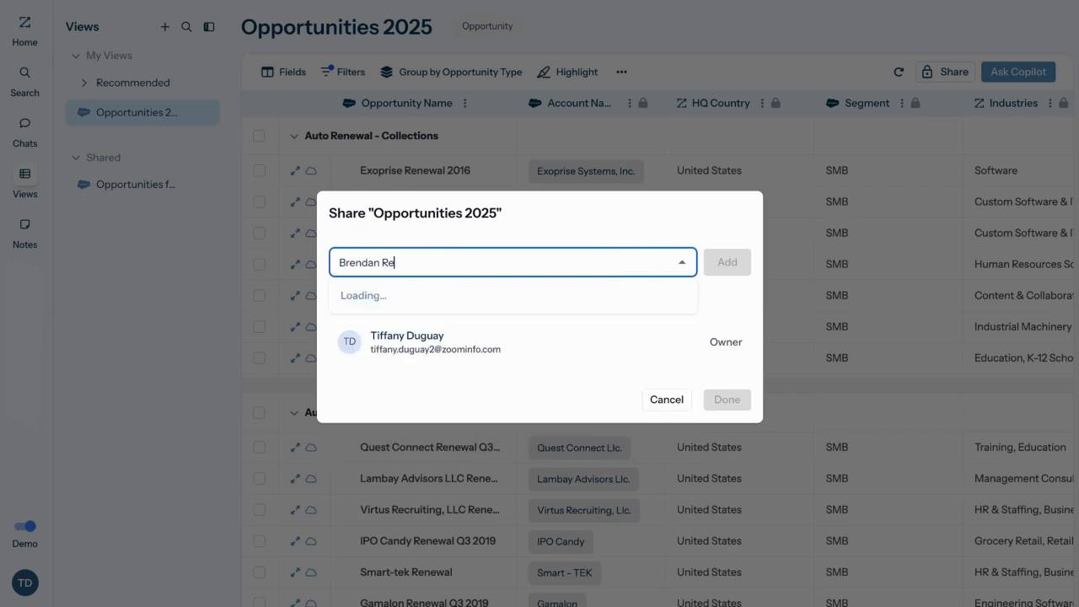
left_click(622, 304)
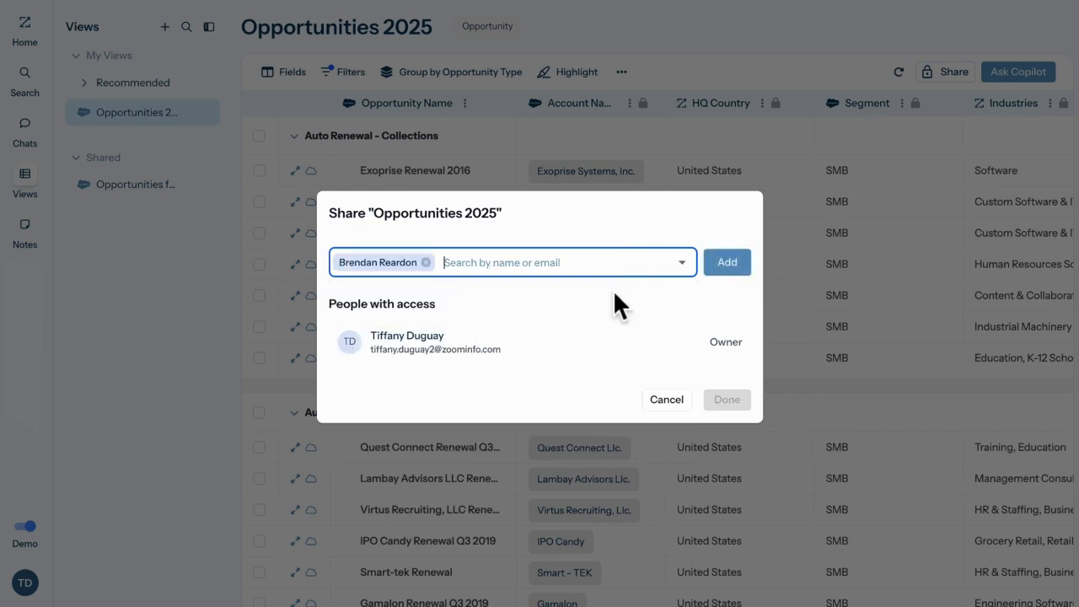
left_click(727, 268)
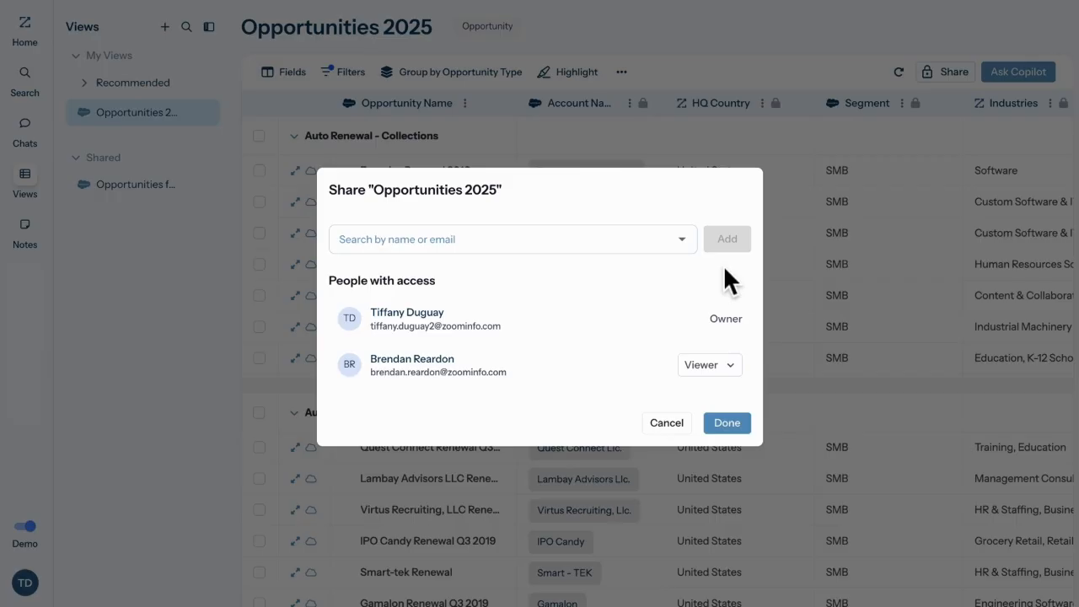
left_click(742, 422)
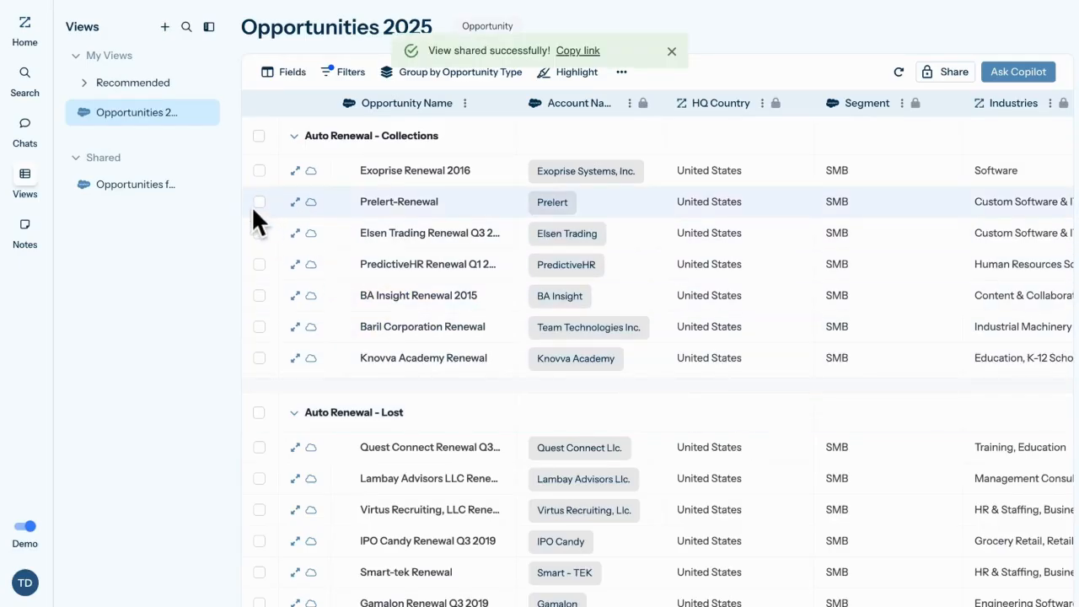
left_click(211, 184)
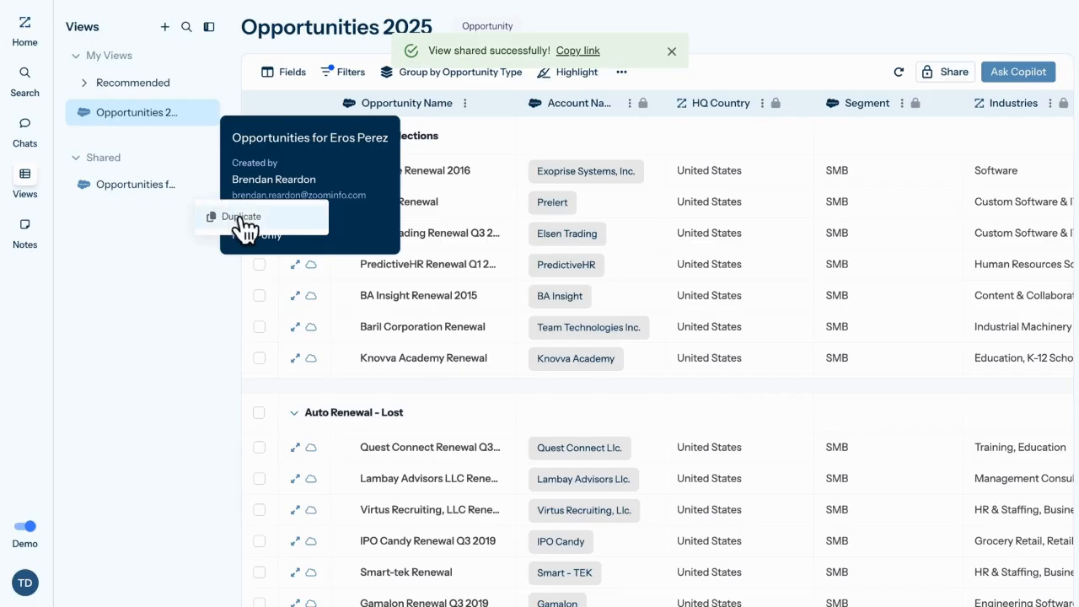
left_click(239, 217)
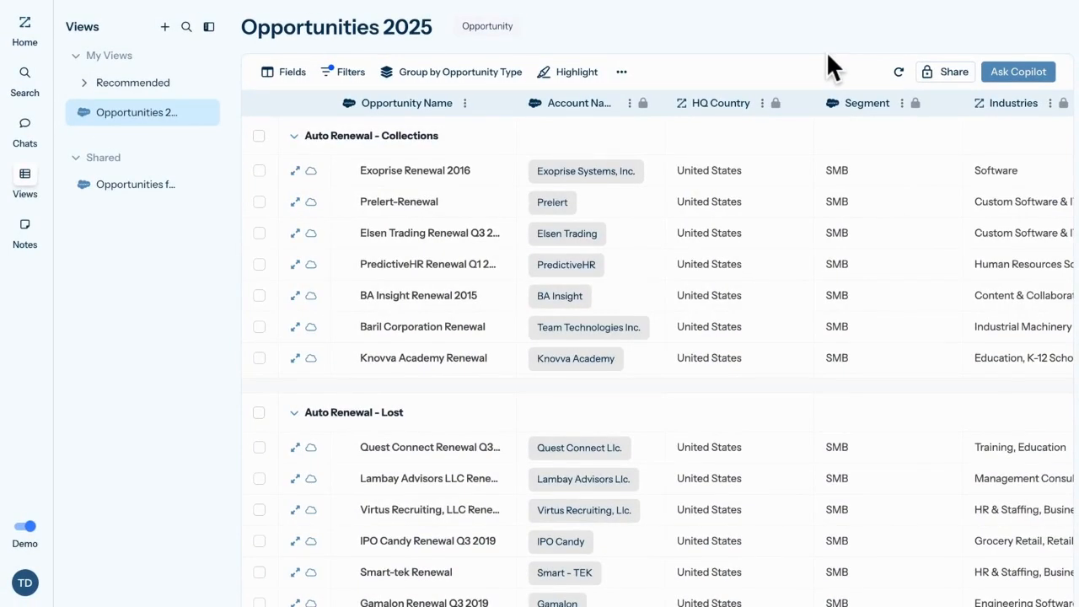
Step: Ask Copilot about highest-engagement accounts and this quarter's closing deals, then show Recent Chats
left_click(1014, 76)
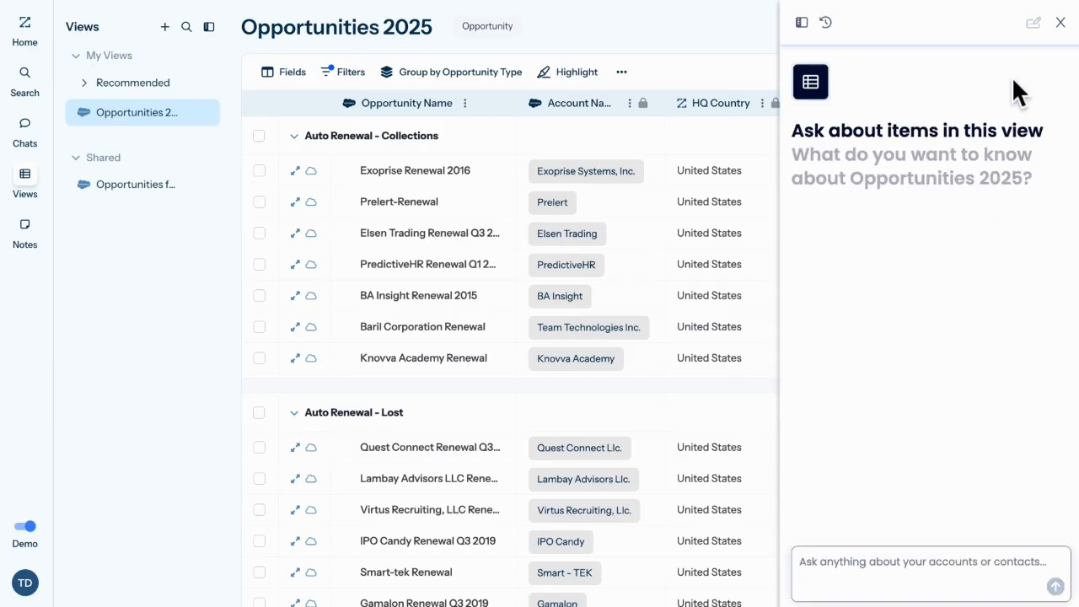
type("Which accounts have the highest engagement?")
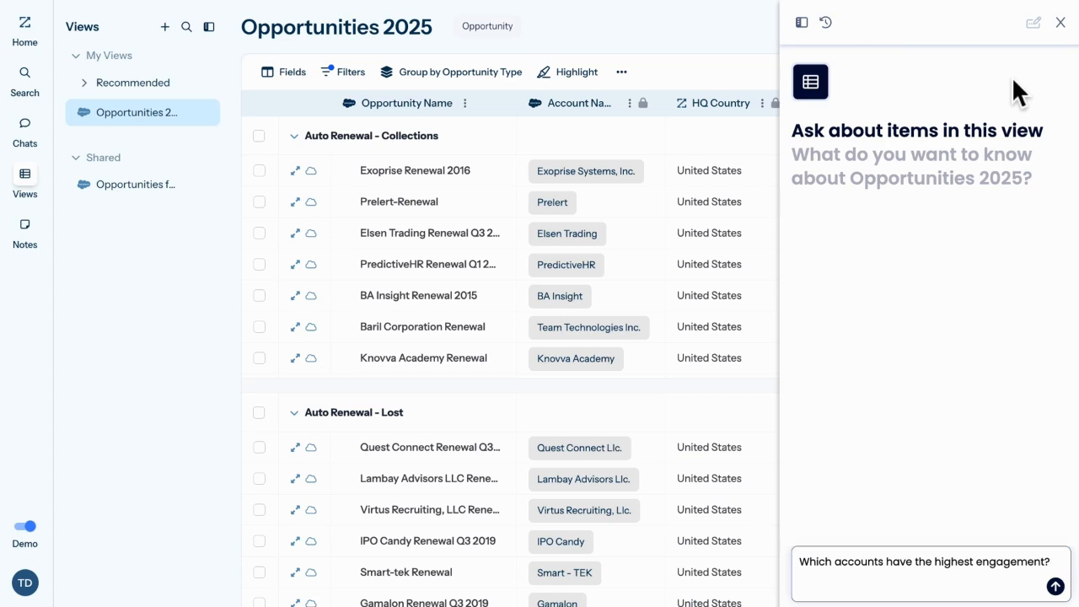
key("Return")
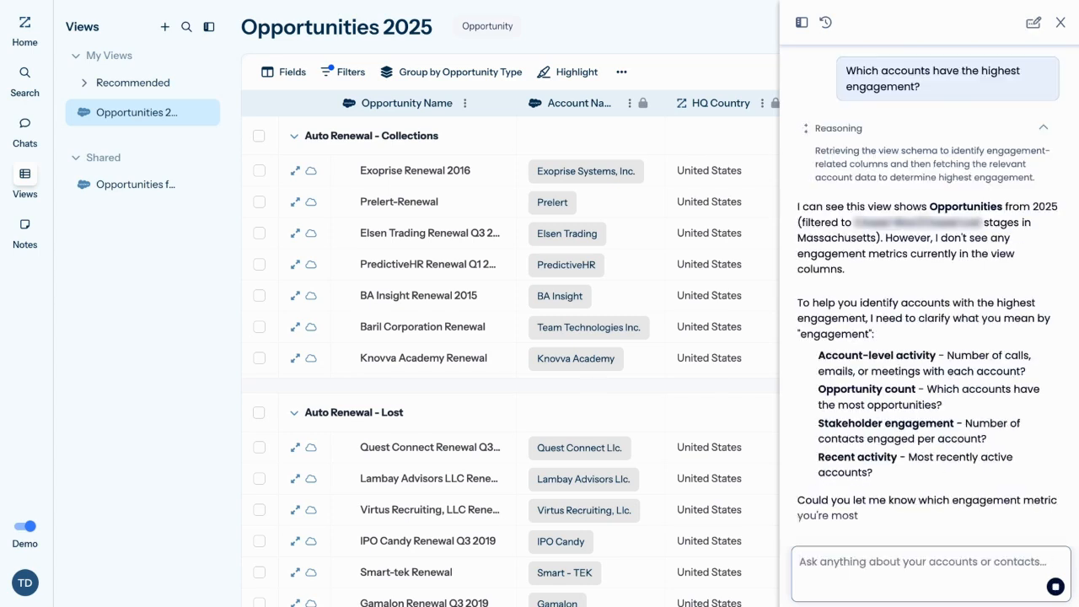
type("Summarize deals closing this quarter.")
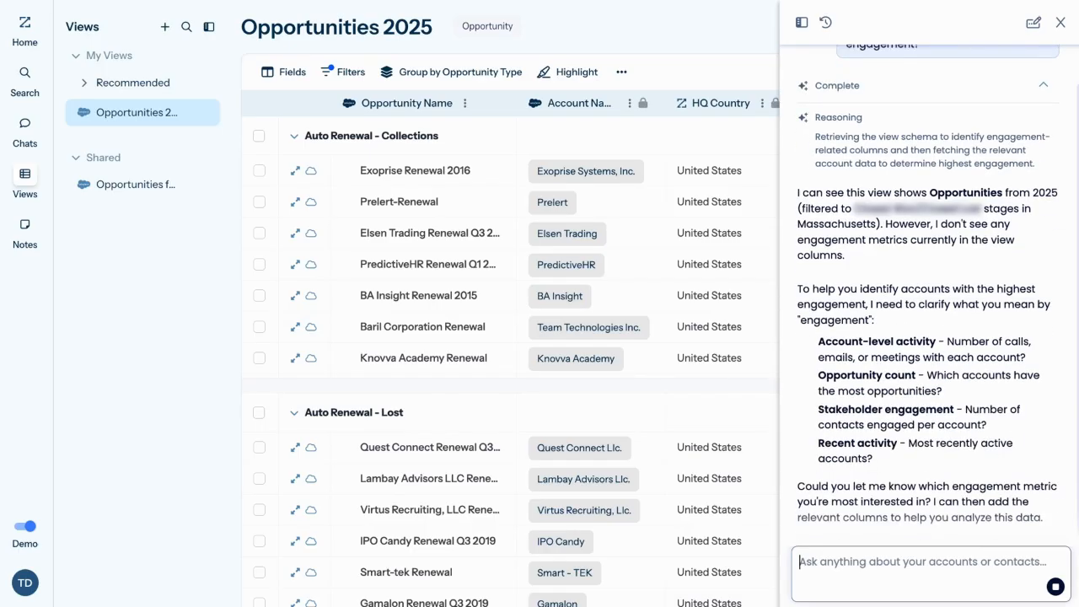
type("Summarize deals closing this quarter.")
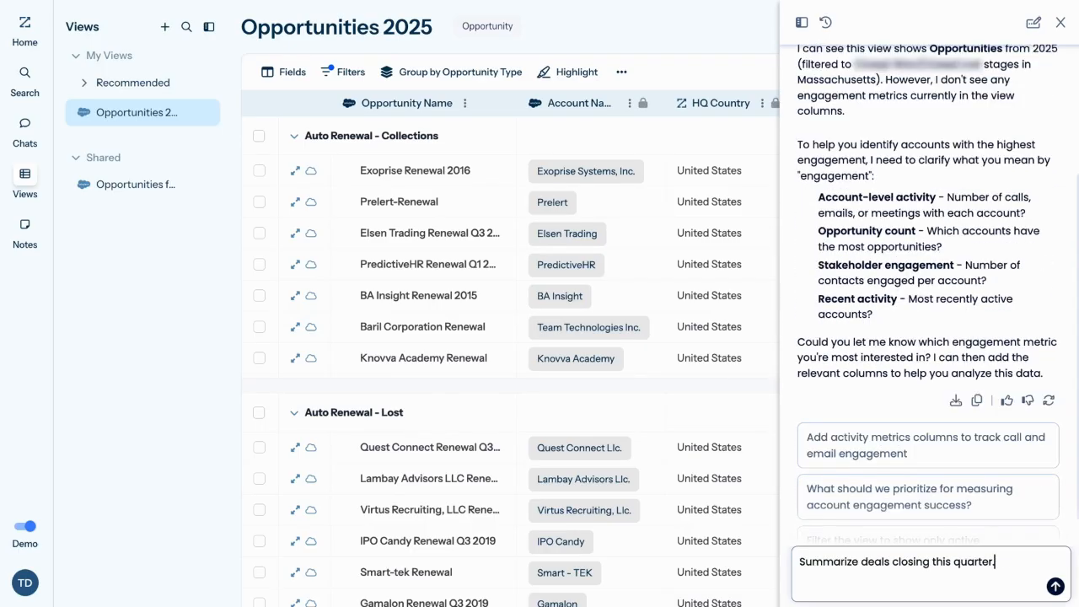
key("Return")
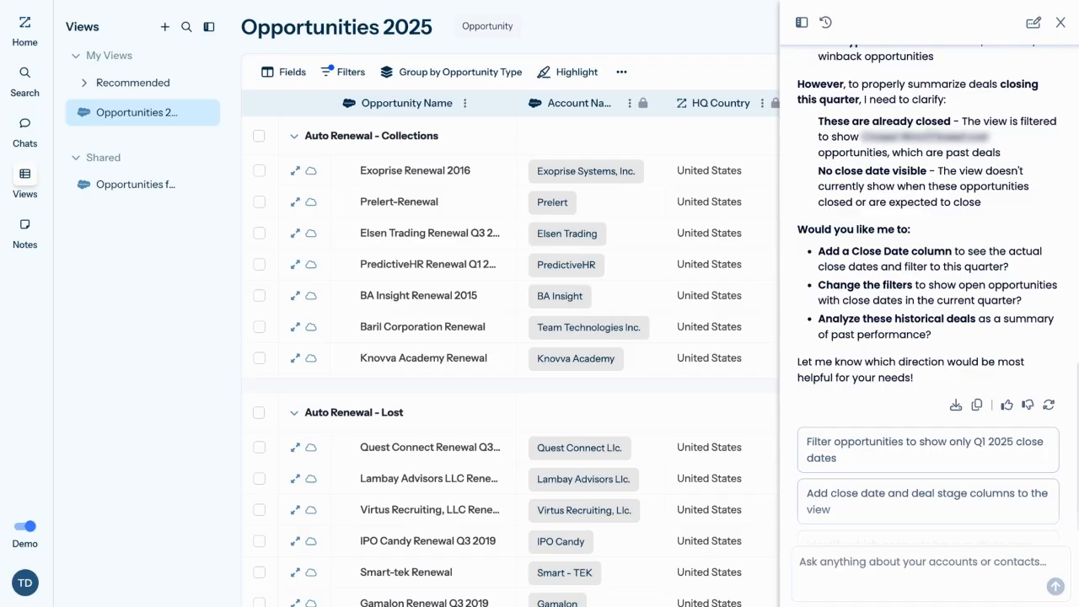
left_click(826, 23)
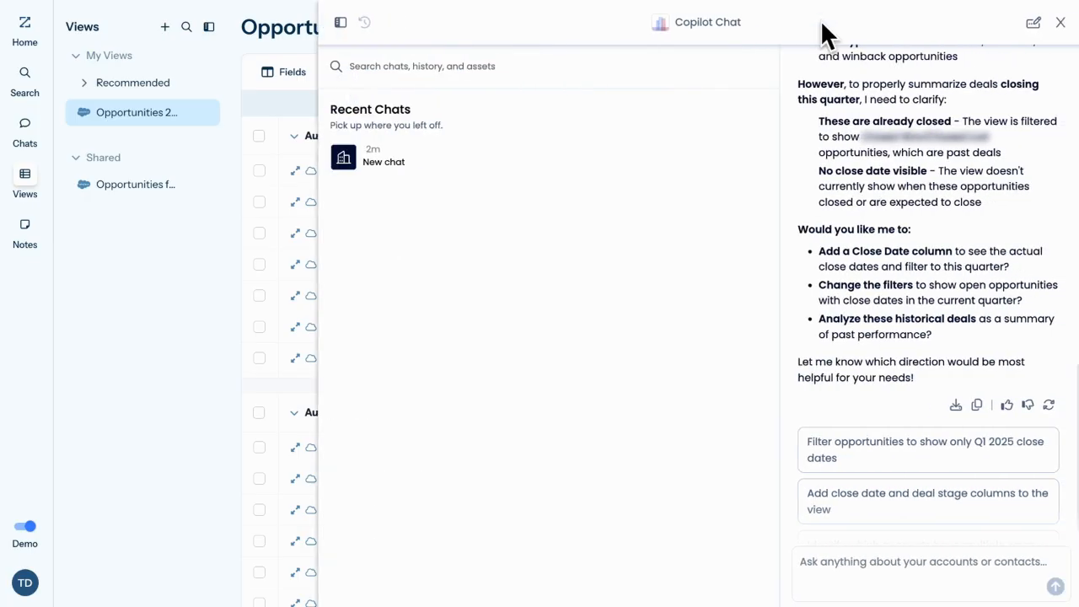
mouse_move(748, 178)
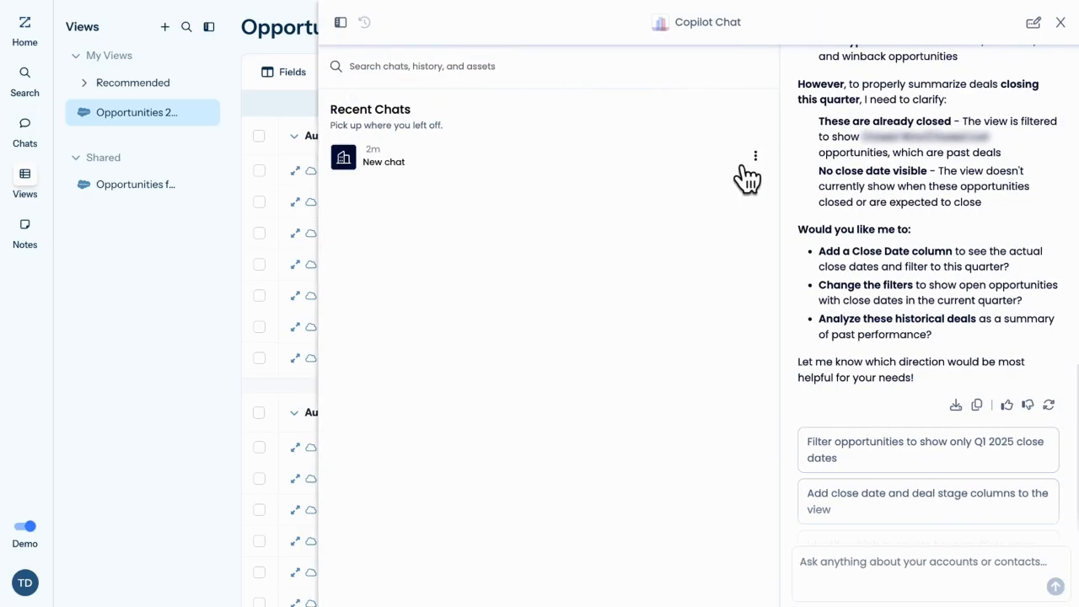